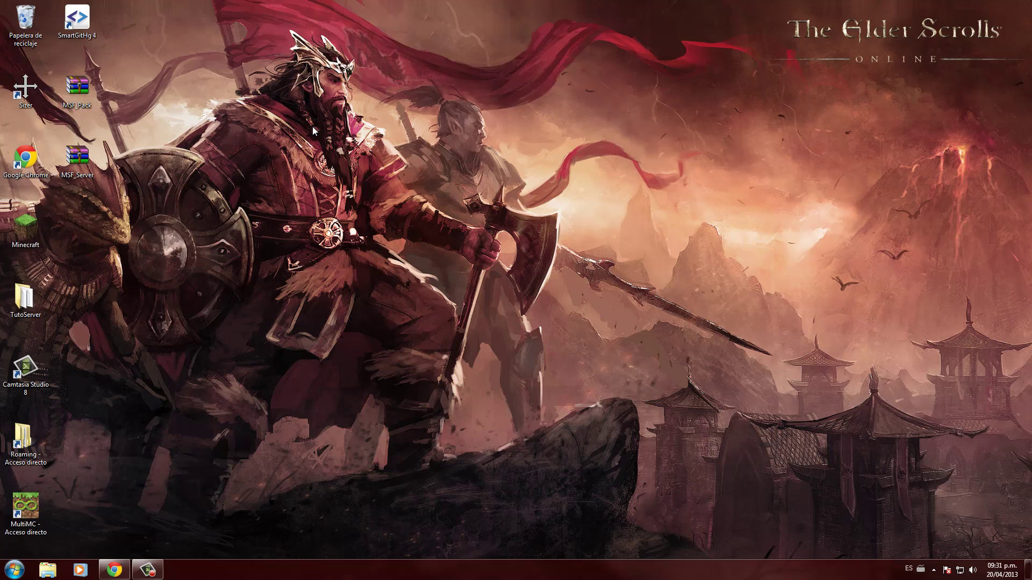
# - Pick out the MSF_Pack, MSF_Server and Minecraft launcher icons on the desktop
pyautogui.moveTo(693, 188); pyautogui.dragTo(440, 349)
pyautogui.click(76, 91)
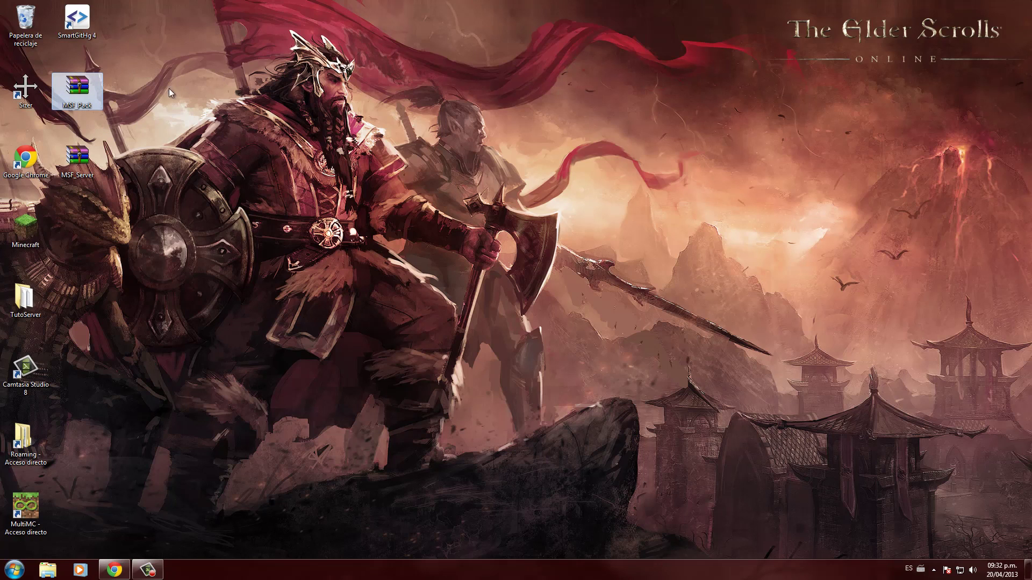
pyautogui.click(55, 177)
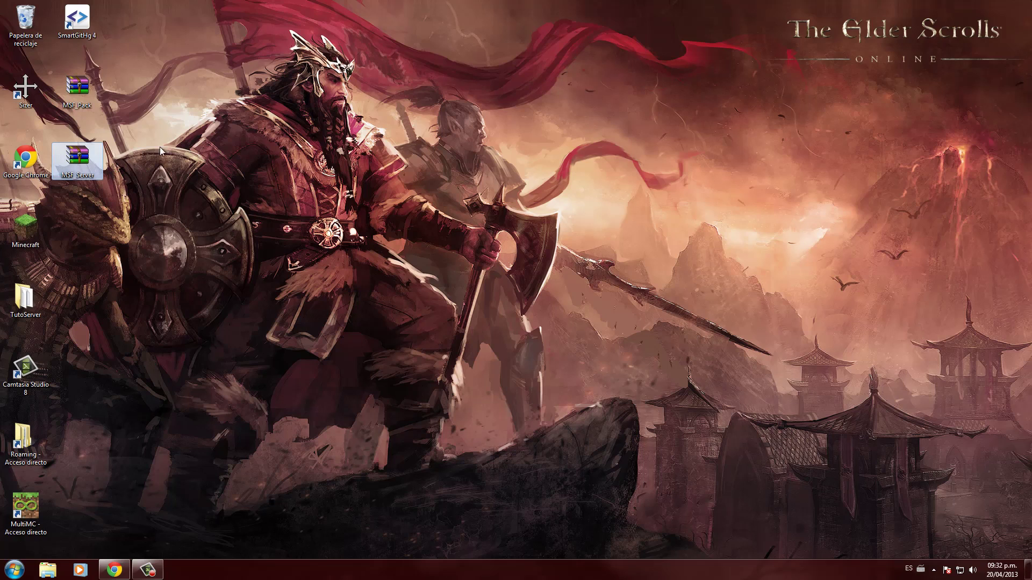
pyautogui.click(191, 155)
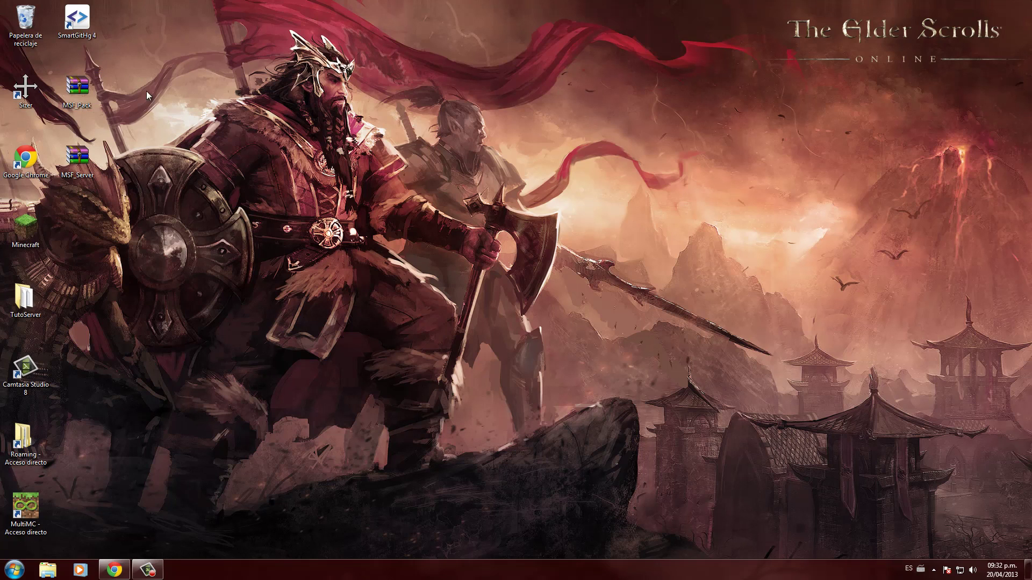
pyautogui.click(78, 105)
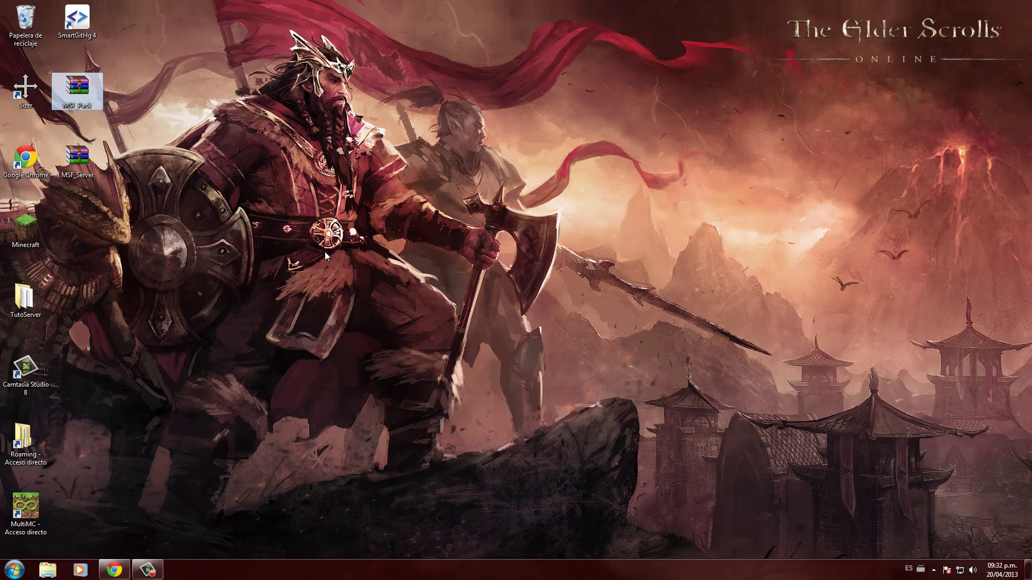
pyautogui.click(25, 228)
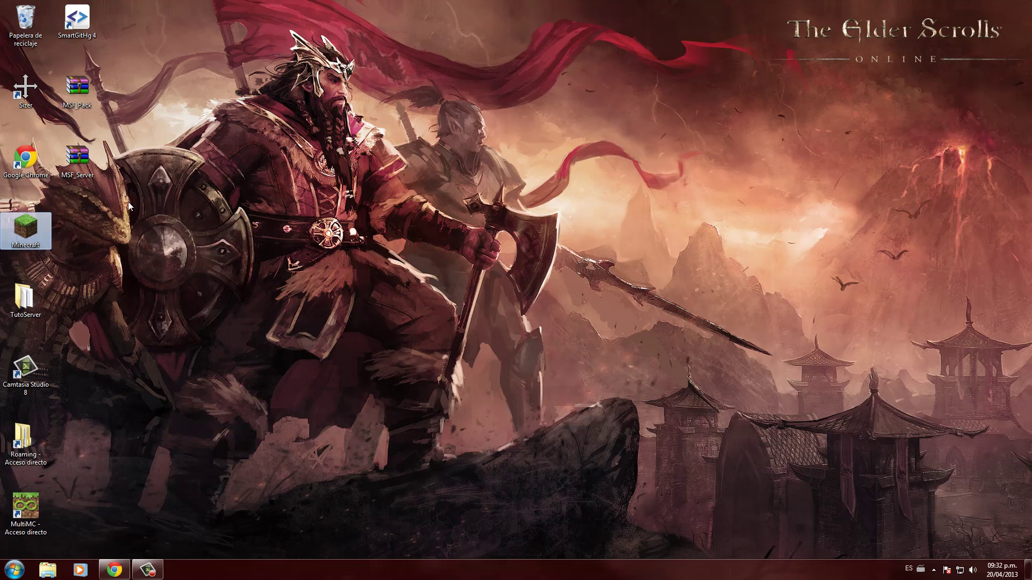
# - Drag .minecraft from Roaming onto the desktop, re-sort by name, and launch Minecraft
pyautogui.doubleClick(25, 438)
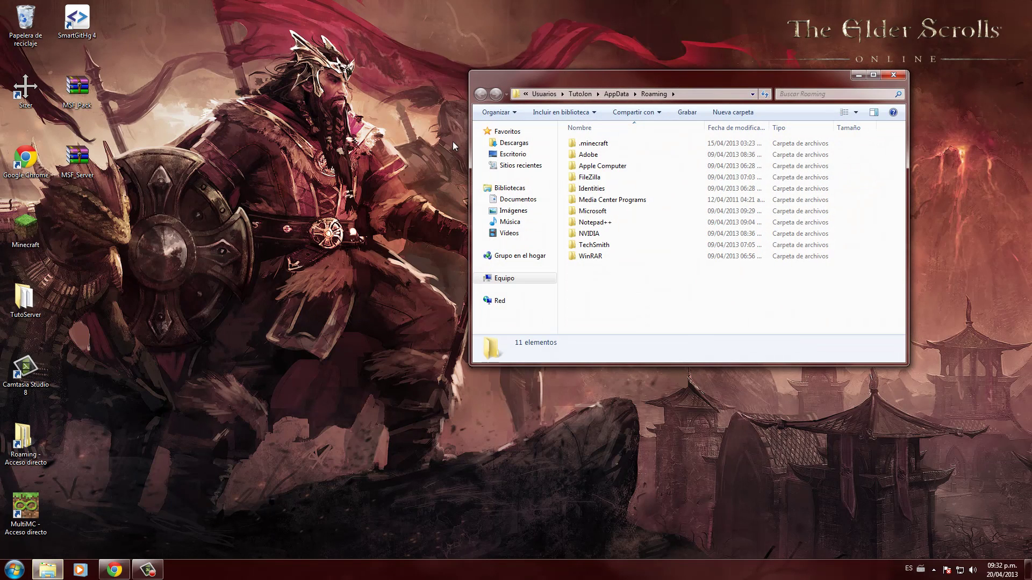
pyautogui.click(618, 144)
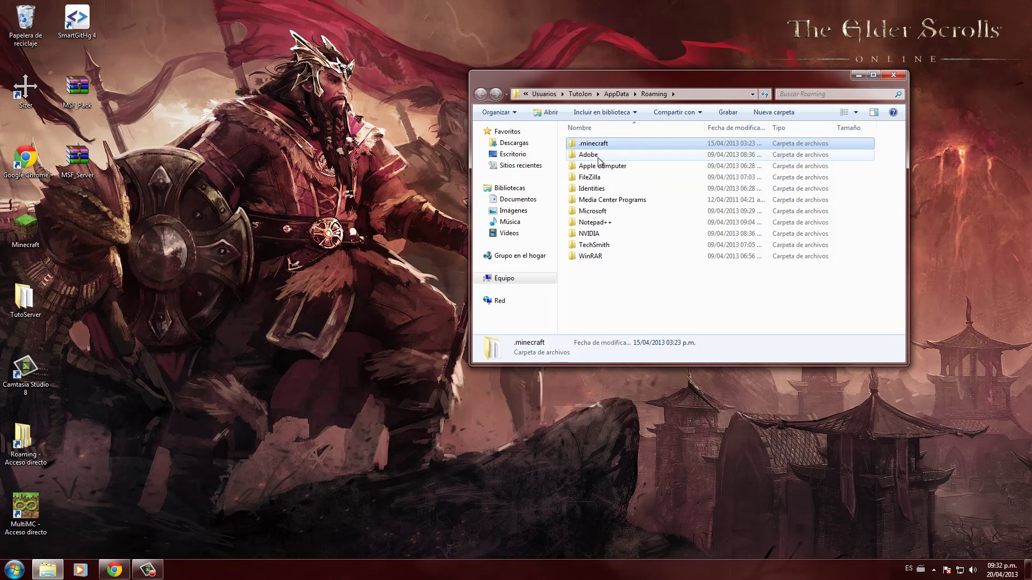
pyautogui.moveTo(594, 144); pyautogui.dragTo(97, 257)
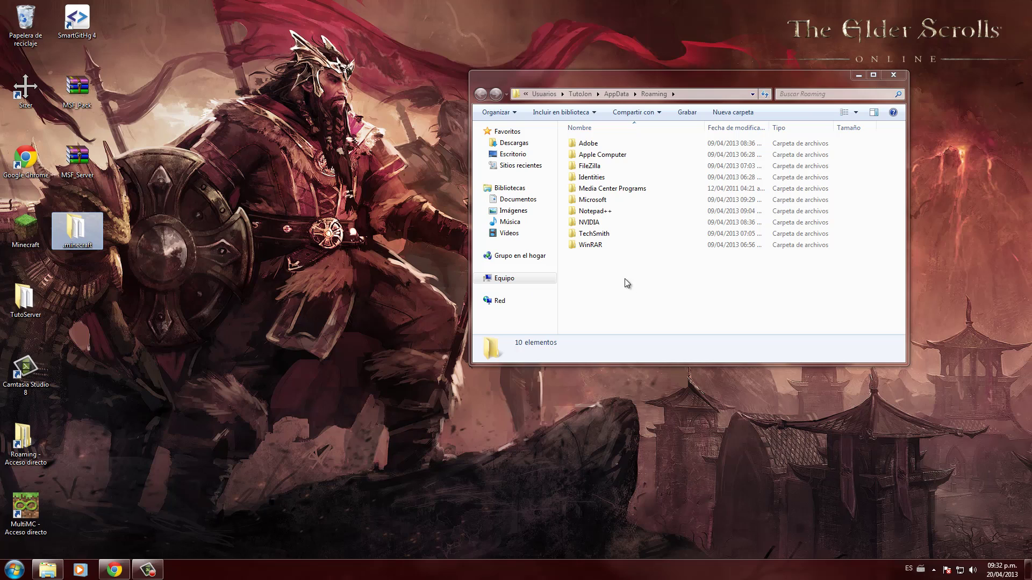
pyautogui.click(589, 128)
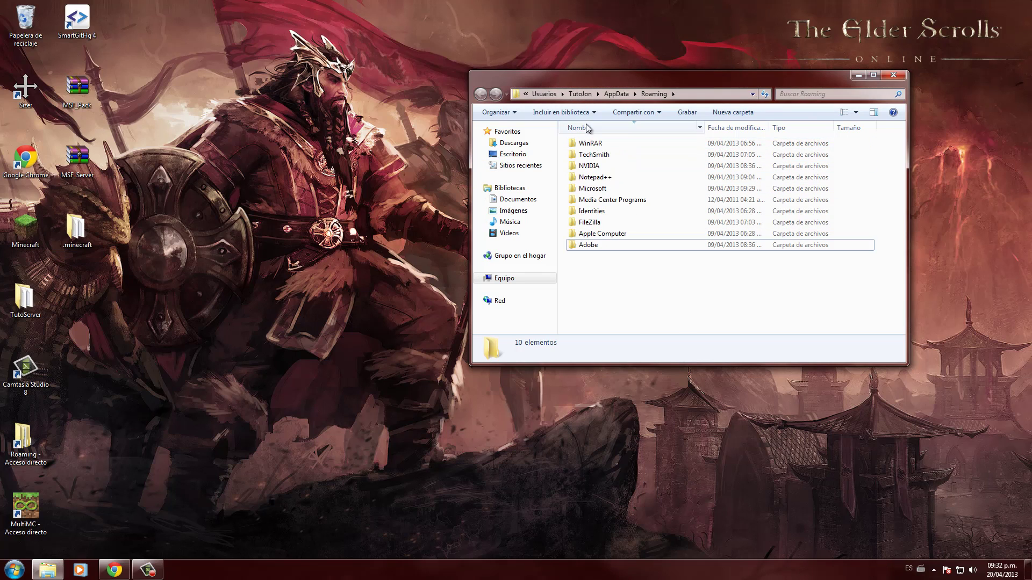
pyautogui.click(589, 129)
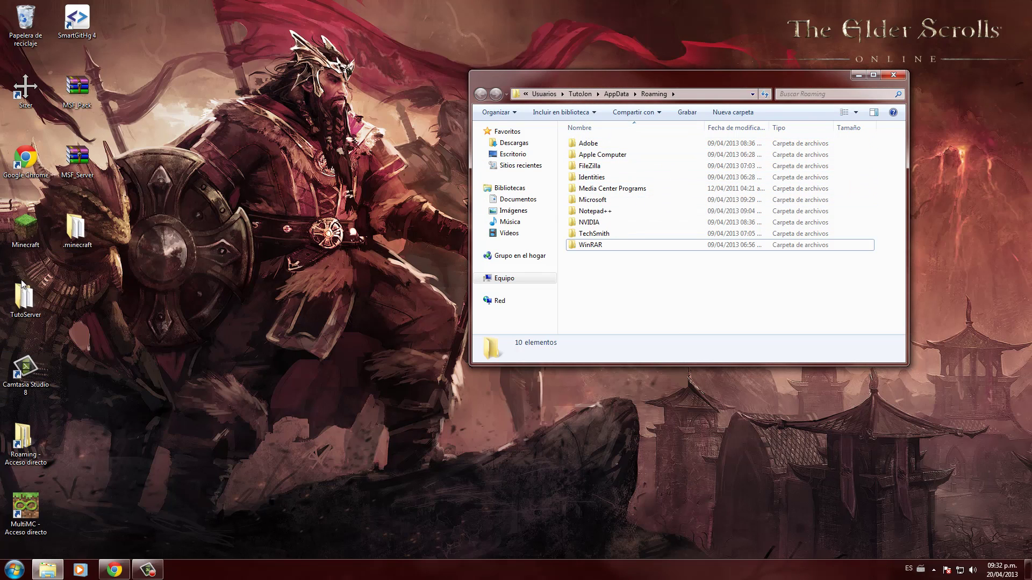
pyautogui.click(25, 228)
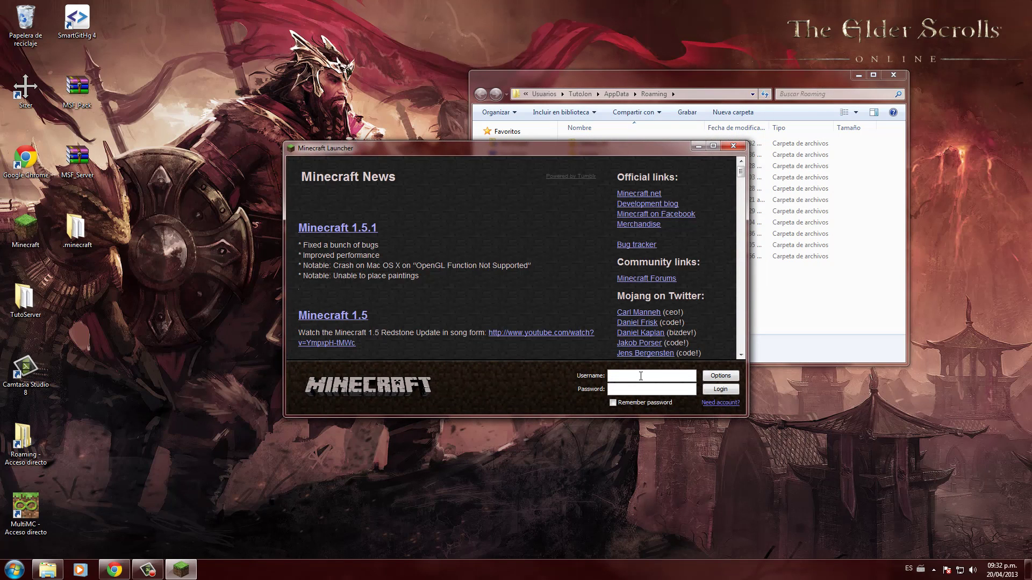
# - Log in with the account e-mail and password, with Remember password ticked
pyautogui.click(622, 390)
pyautogui.write('*********')
pyautogui.click(613, 402)
pyautogui.click(710, 387)
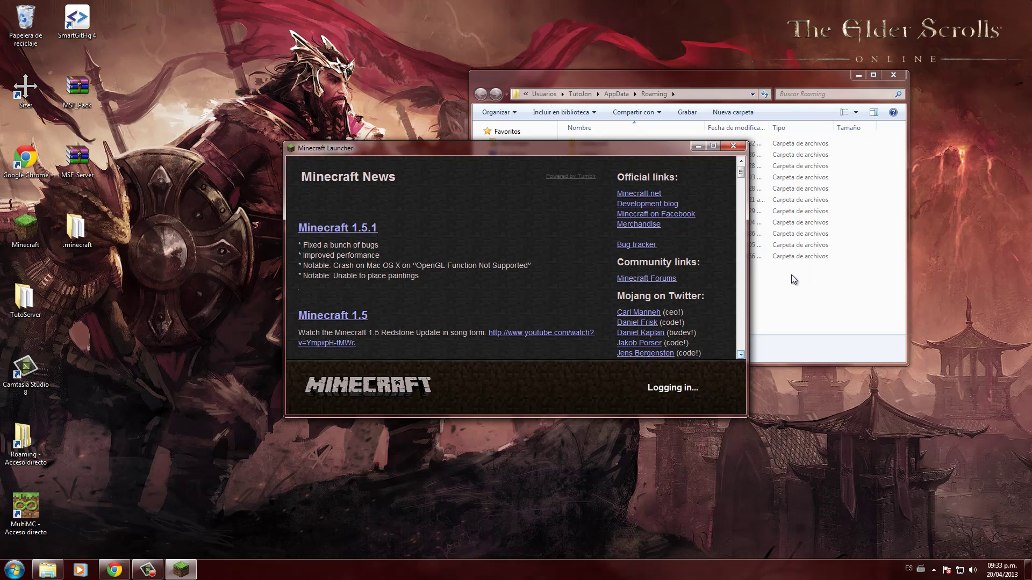
# - Open the newly created .minecraft folder in Roaming and check its bin and lastlogin items
pyautogui.click(808, 301)
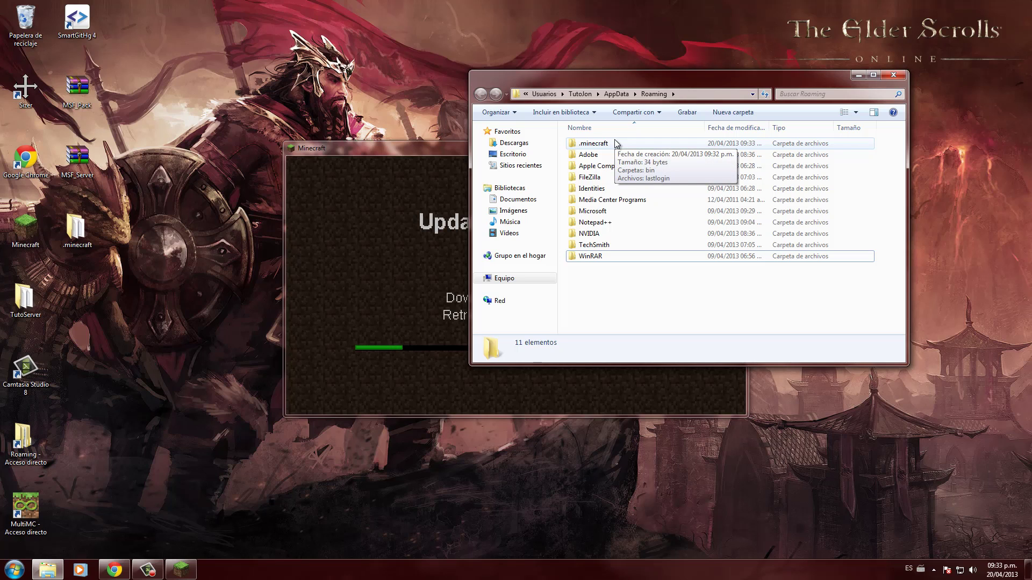
pyautogui.click(616, 143)
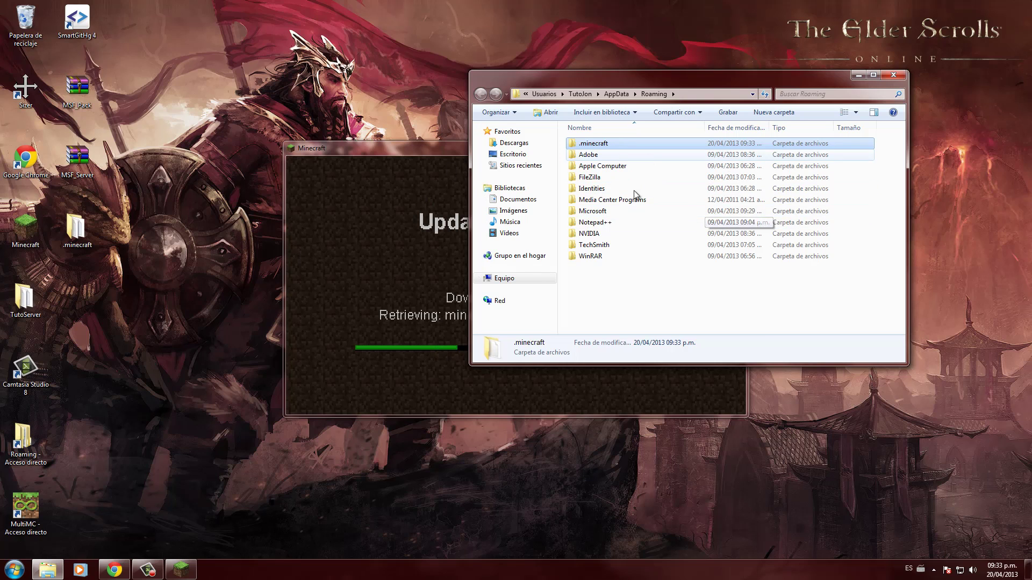
pyautogui.click(414, 201)
pyautogui.click(826, 302)
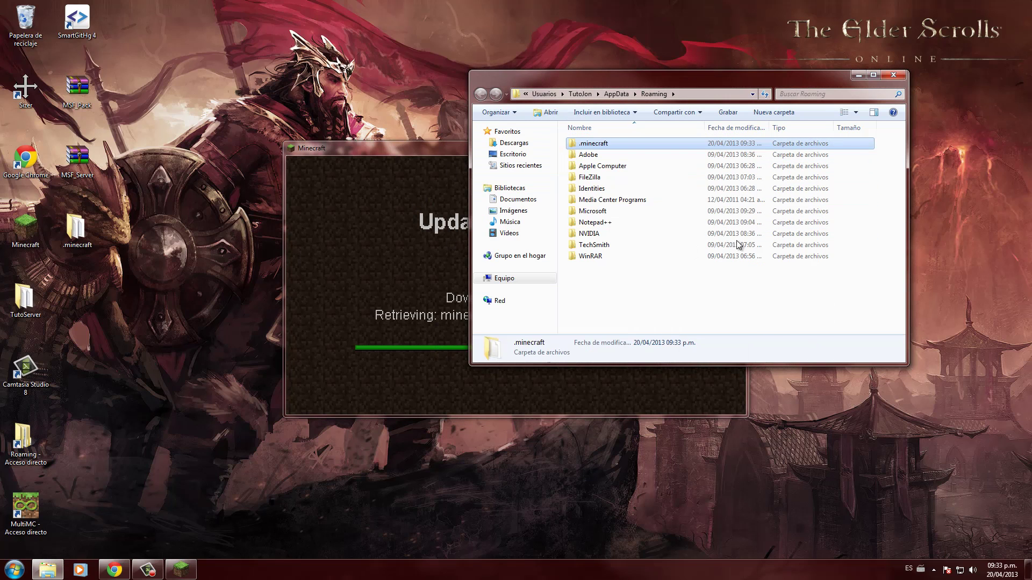
pyautogui.doubleClick(634, 143)
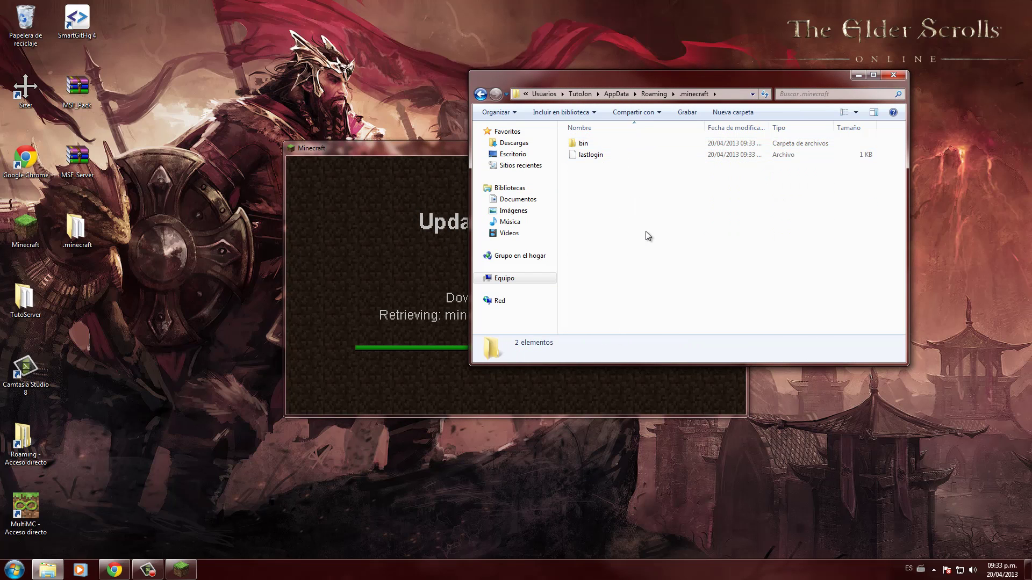
pyautogui.moveTo(792, 325); pyautogui.dragTo(597, 135)
pyautogui.click(785, 240)
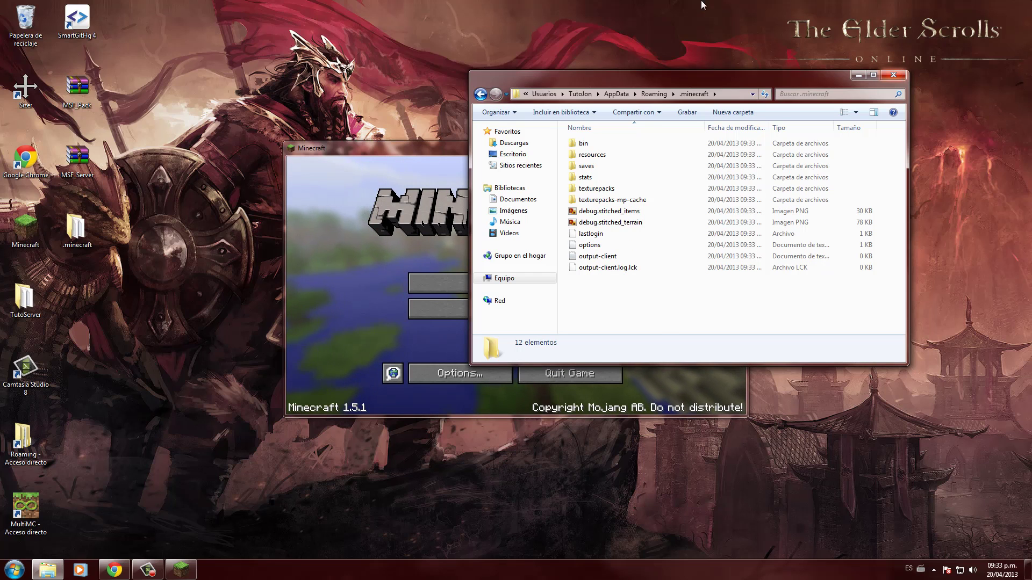
# - Quit the Minecraft 1.5.1 game and close the .minecraft folder window
pyautogui.click(424, 207)
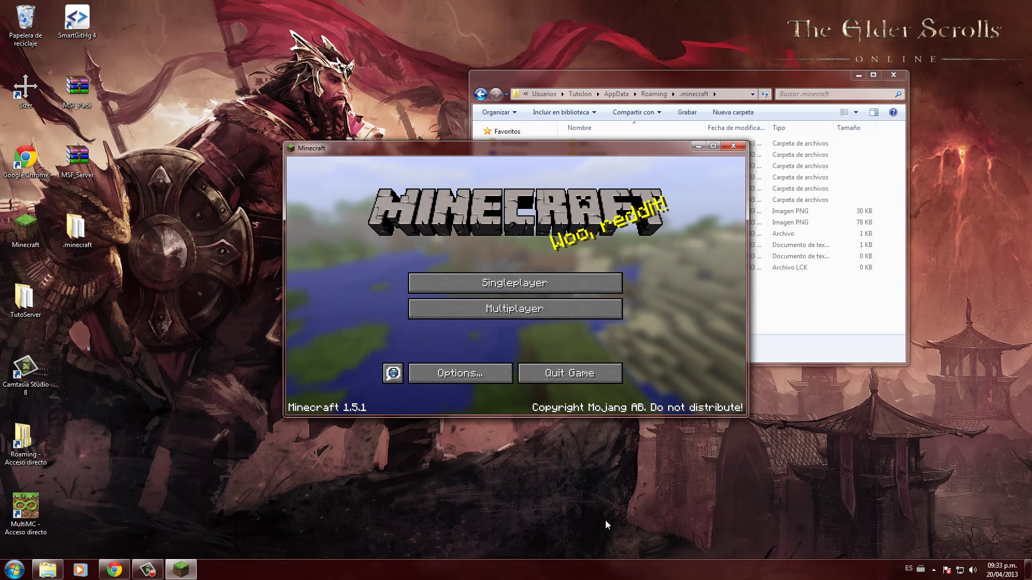
pyautogui.click(601, 371)
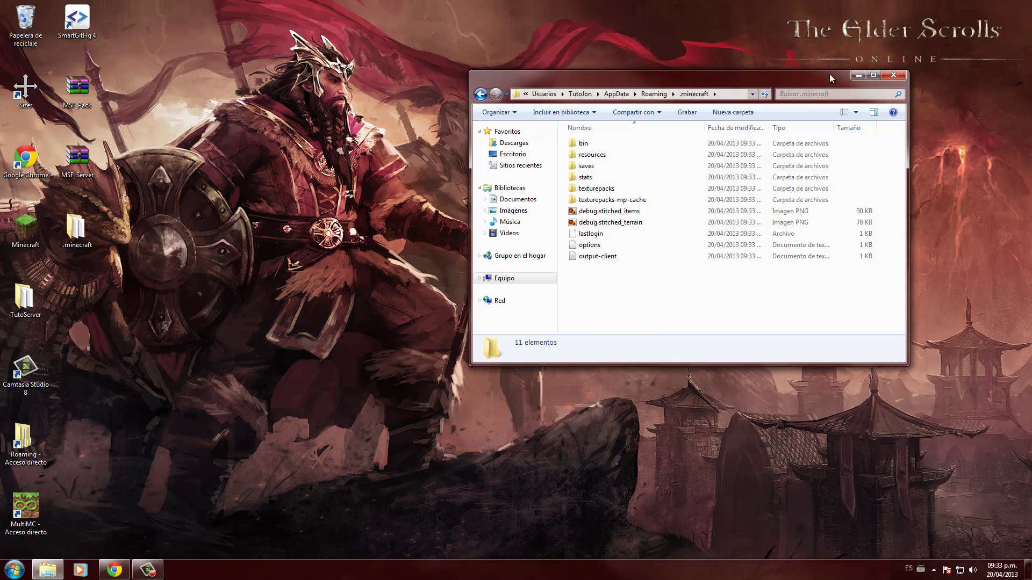
pyautogui.click(893, 75)
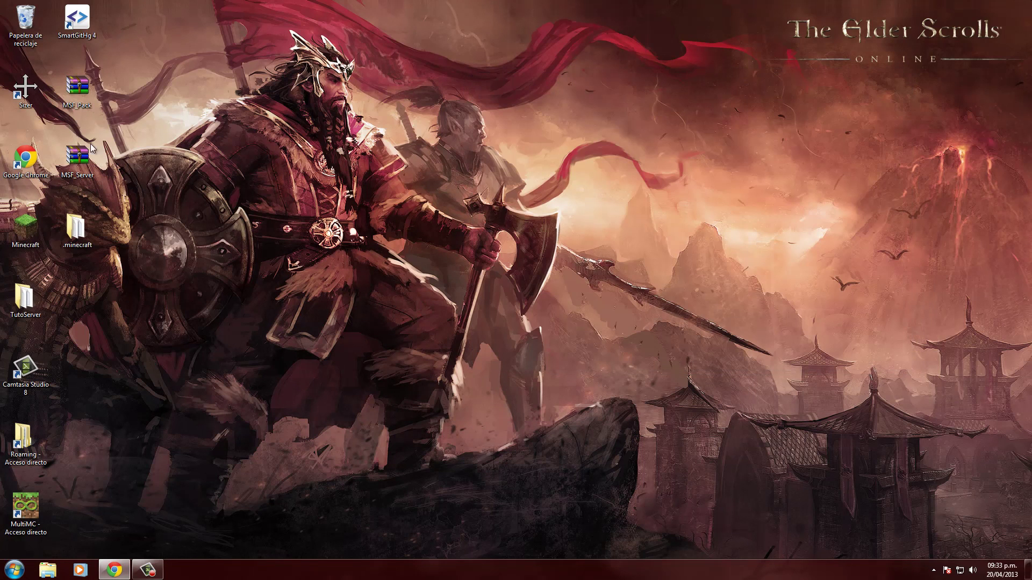
# - Extract the MSF_Server folder from MSF_Server.zip onto the desktop
pyautogui.doubleClick(77, 157)
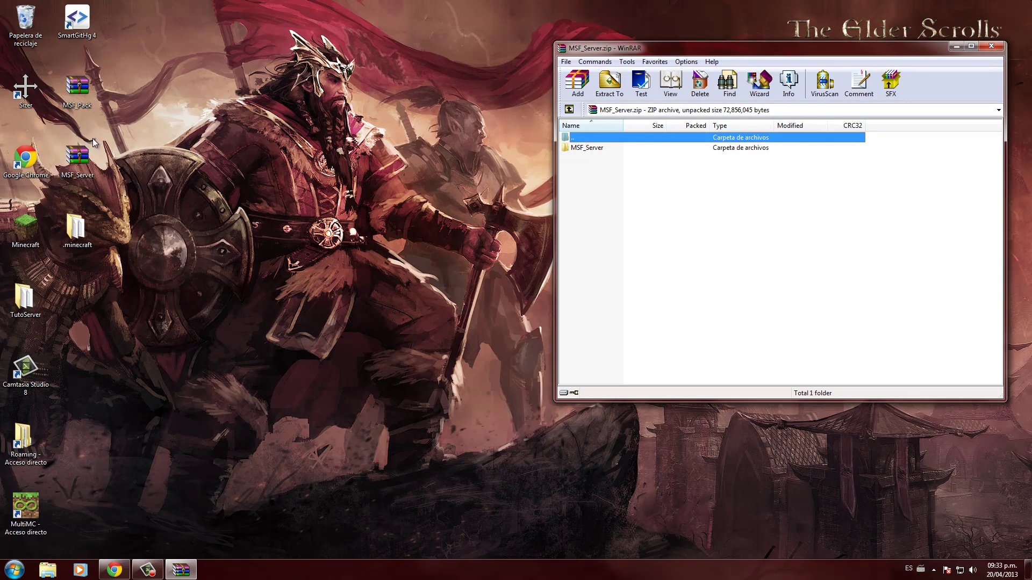
pyautogui.moveTo(150, 272); pyautogui.dragTo(80, 278)
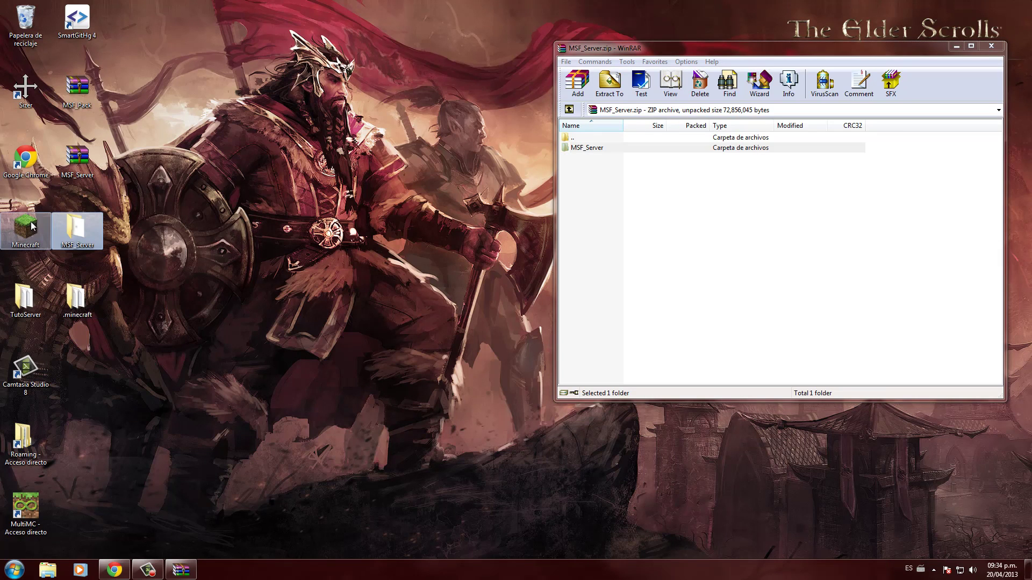
pyautogui.click(990, 46)
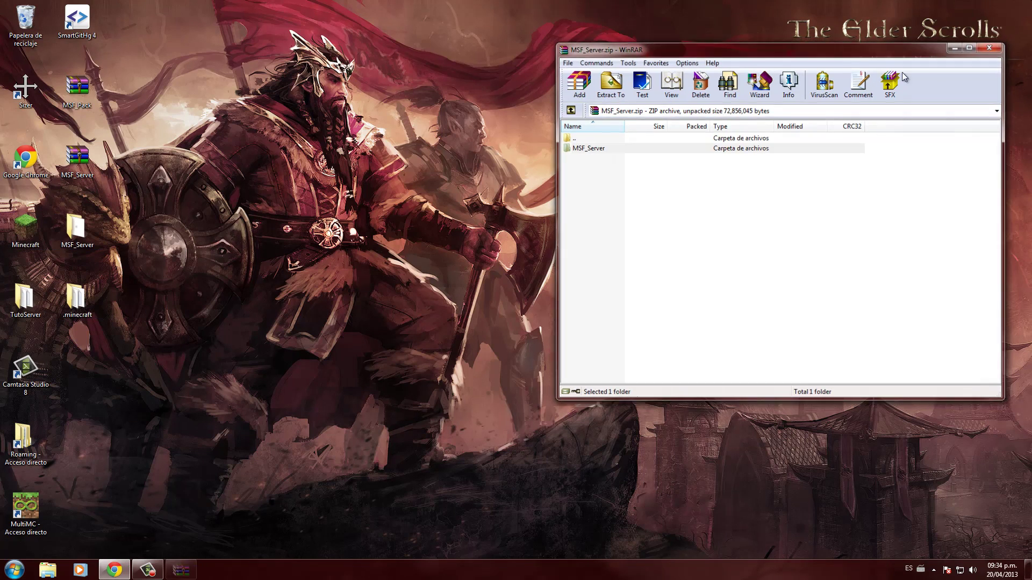
# - Extract the MSF_Pack folder from MSF_Pack.zip onto the desktop
pyautogui.doubleClick(77, 86)
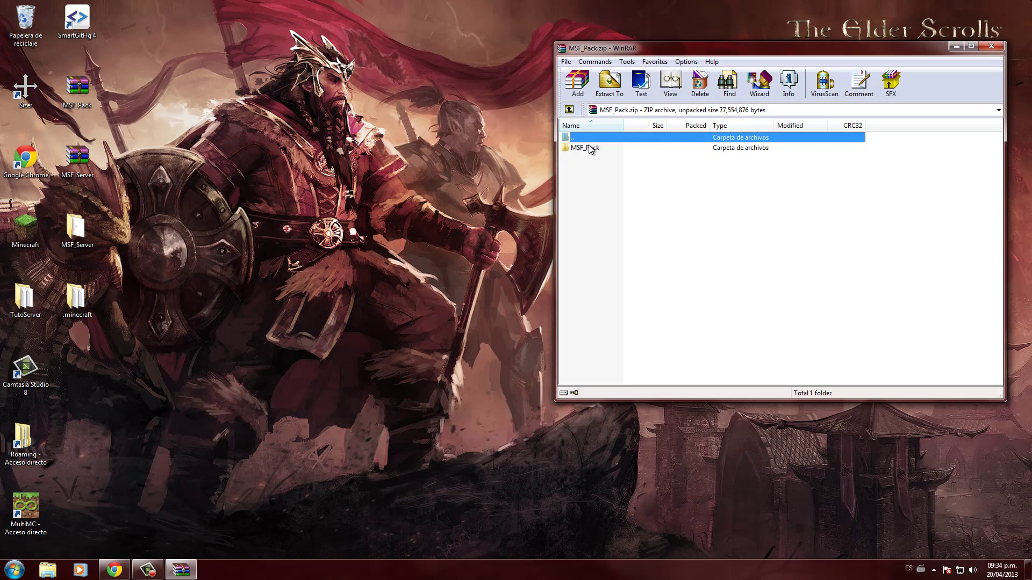
pyautogui.moveTo(590, 149); pyautogui.dragTo(334, 395)
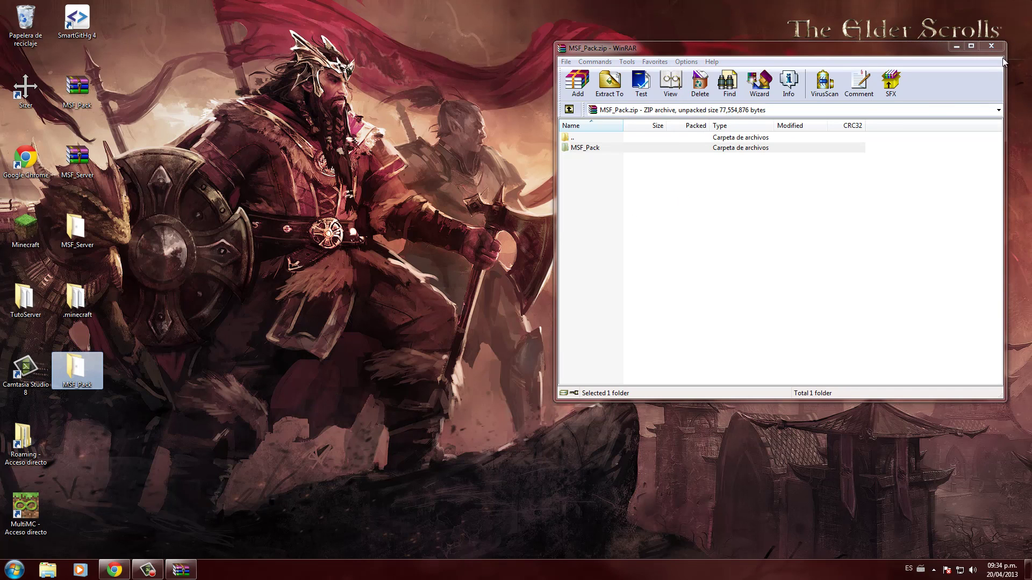
pyautogui.click(991, 46)
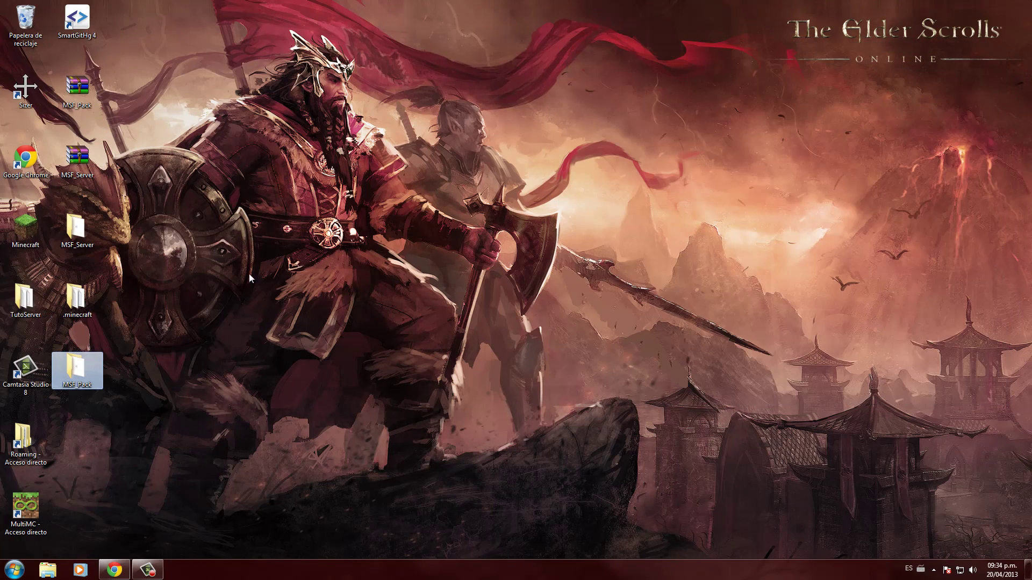
# - Open the extracted MSF_Pack folder and run the MSF_Pack jar installer
pyautogui.doubleClick(85, 371)
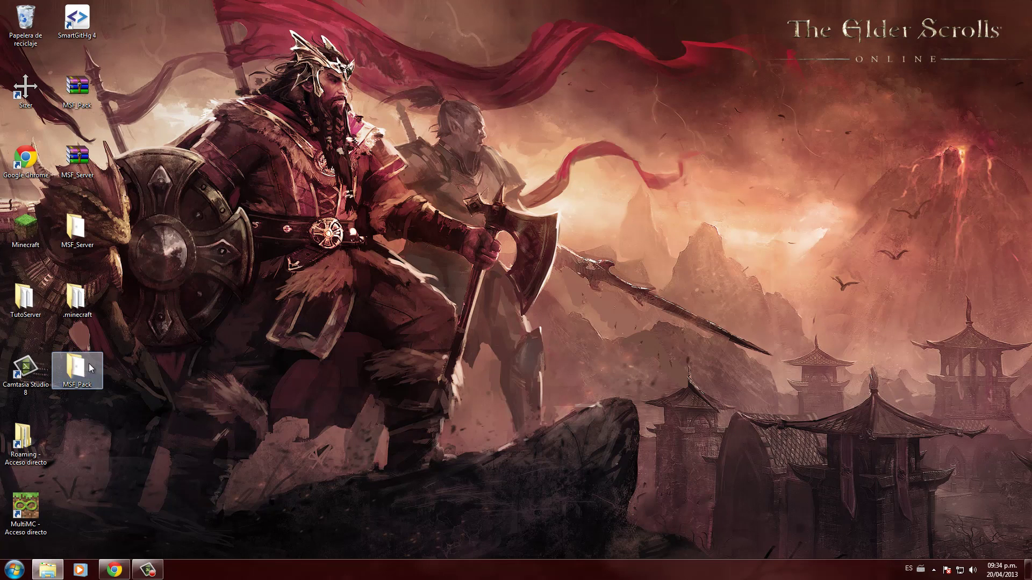
pyautogui.moveTo(656, 83); pyautogui.dragTo(547, 91)
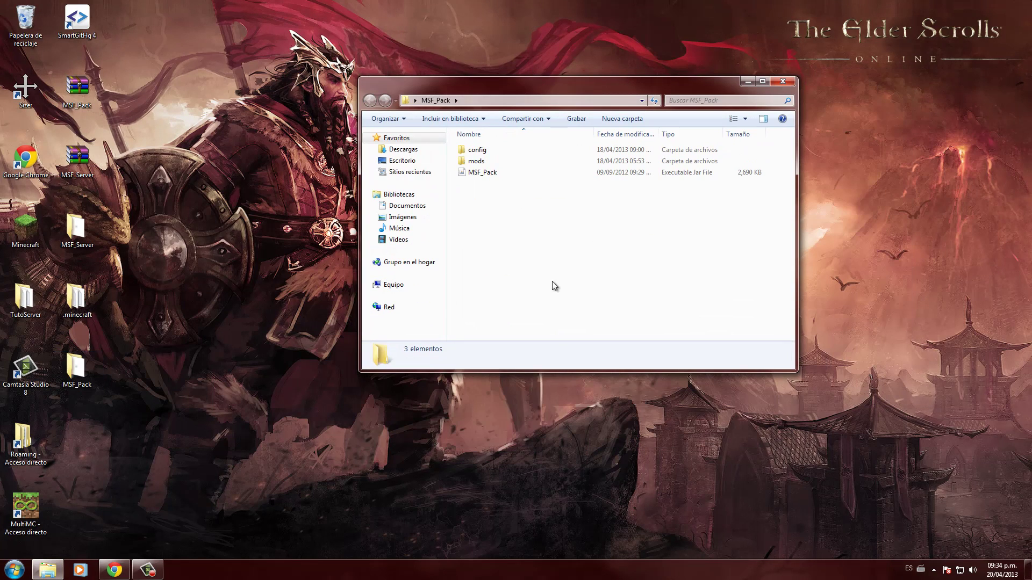
pyautogui.click(487, 172)
pyautogui.click(586, 243)
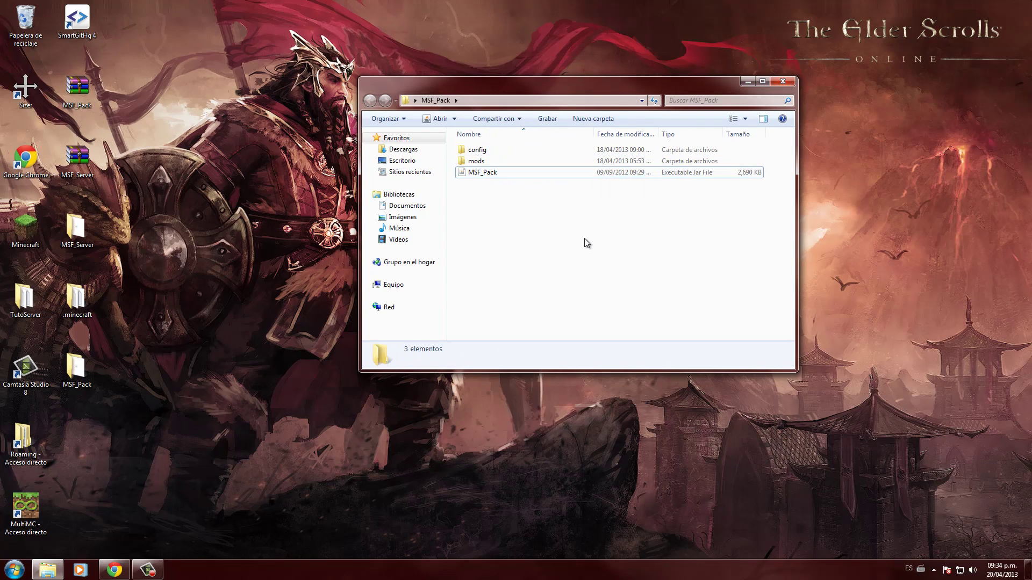
pyautogui.click(556, 172)
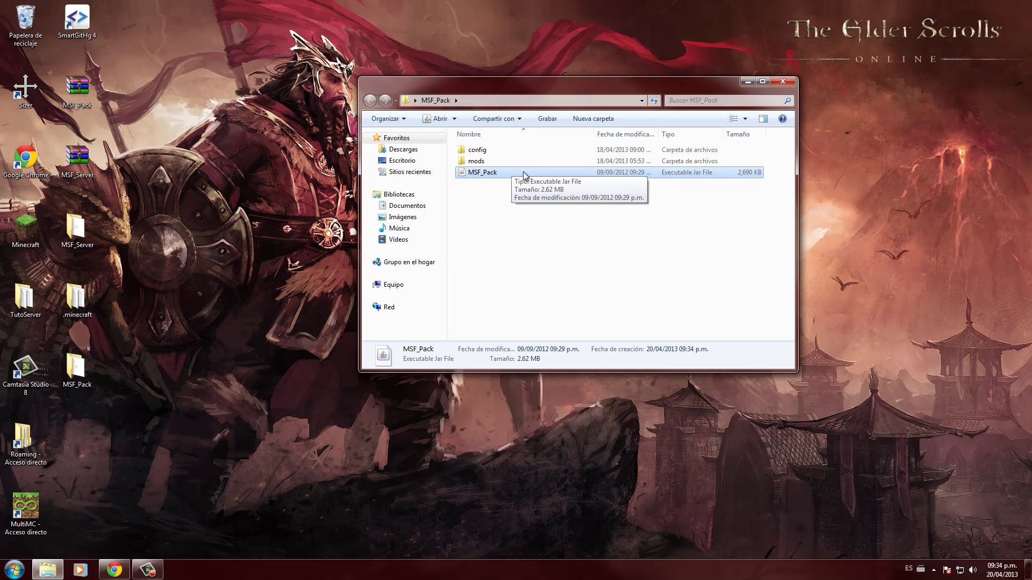
pyautogui.click(599, 204)
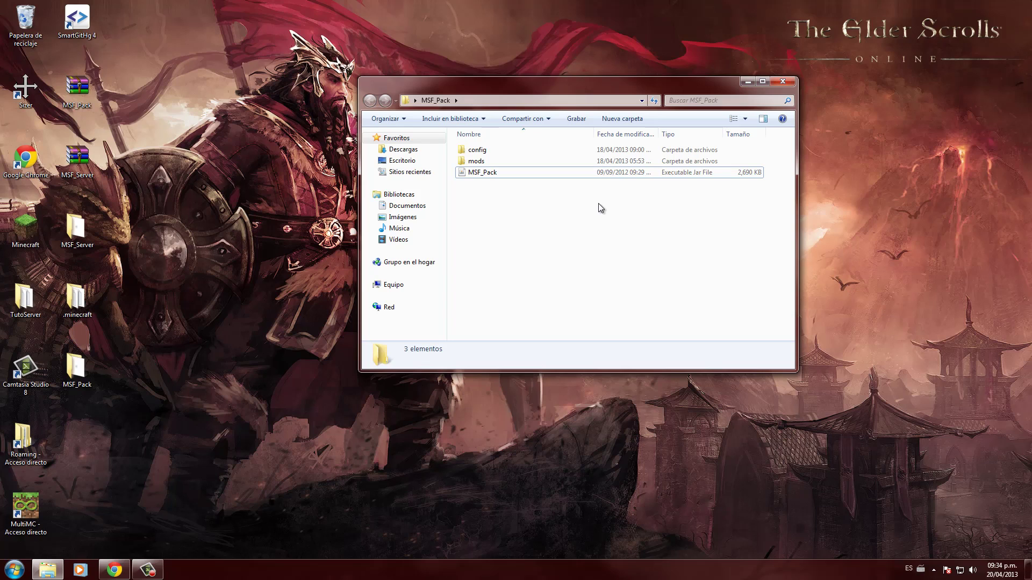
pyautogui.click(514, 173)
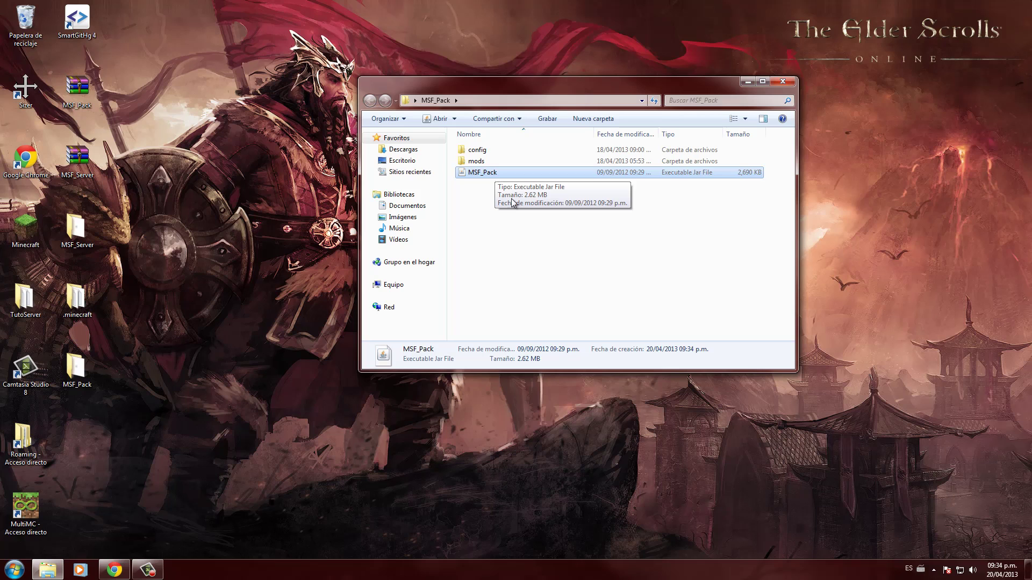
pyautogui.click(510, 170)
pyautogui.click(503, 171)
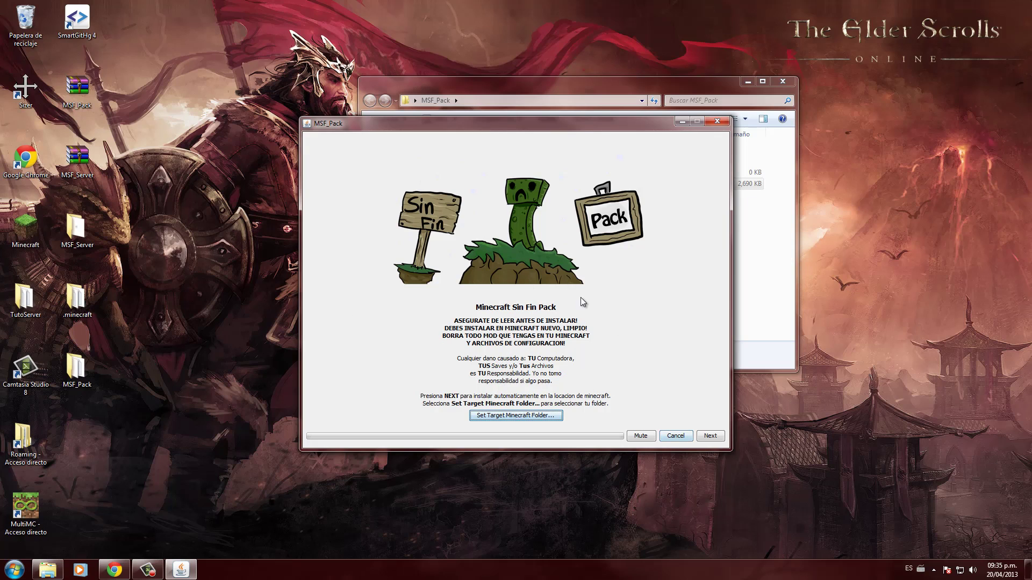
# - Go to the mod list and untick 32. Millenaire
pyautogui.click(716, 436)
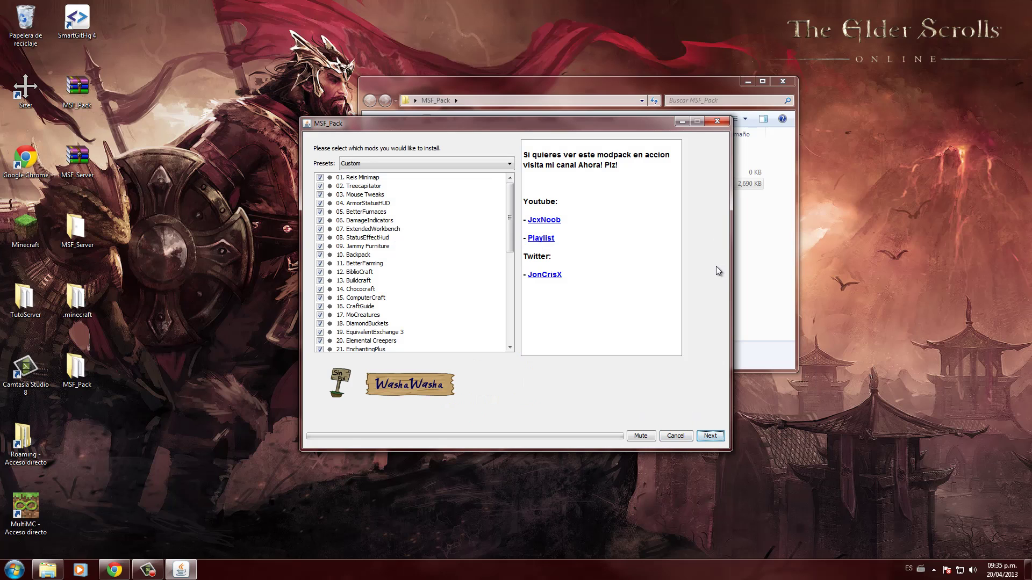
pyautogui.scroll(-9, 473, 262)
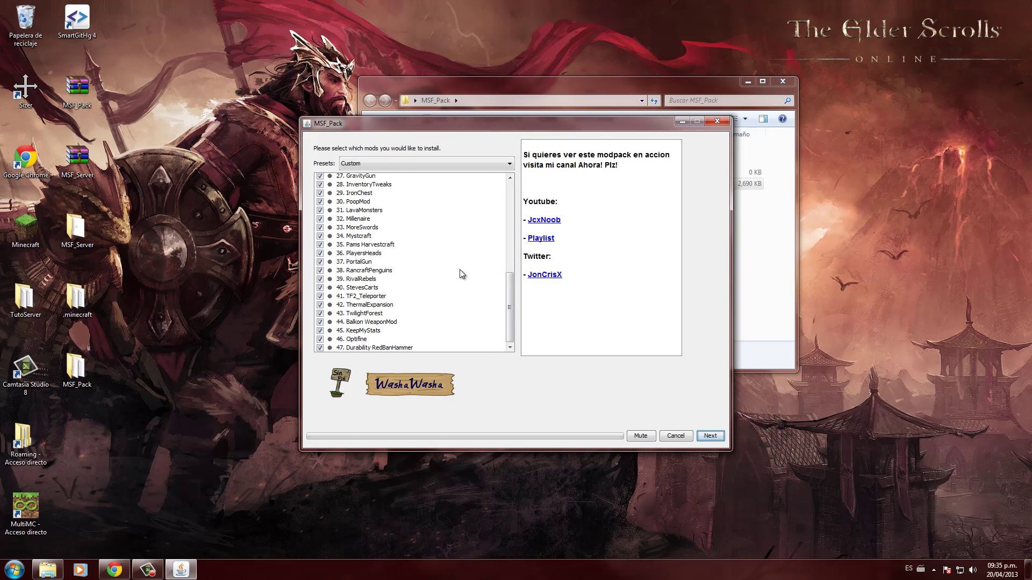
pyautogui.scroll(9, 430, 271)
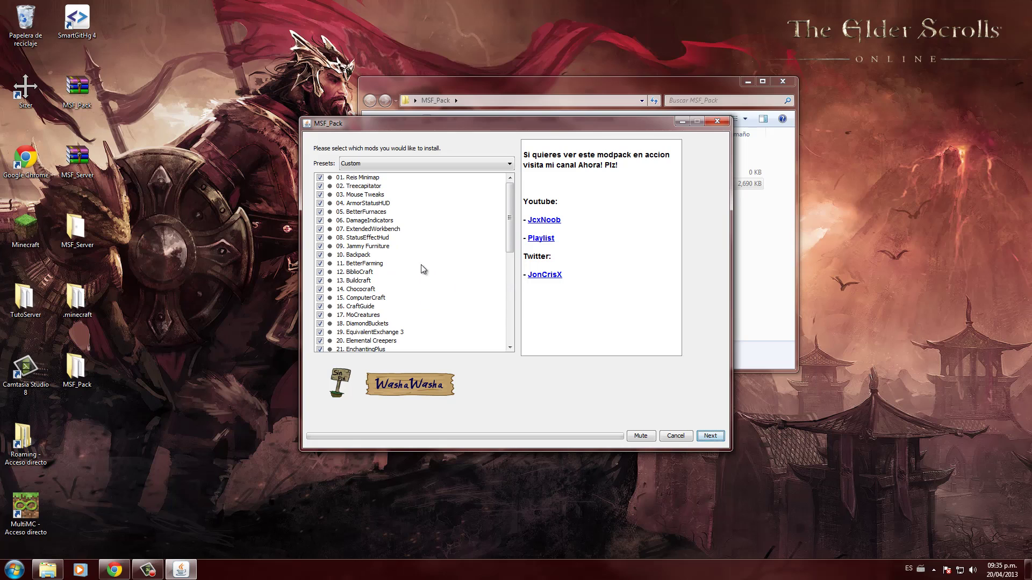
pyautogui.scroll(-4, 425, 268)
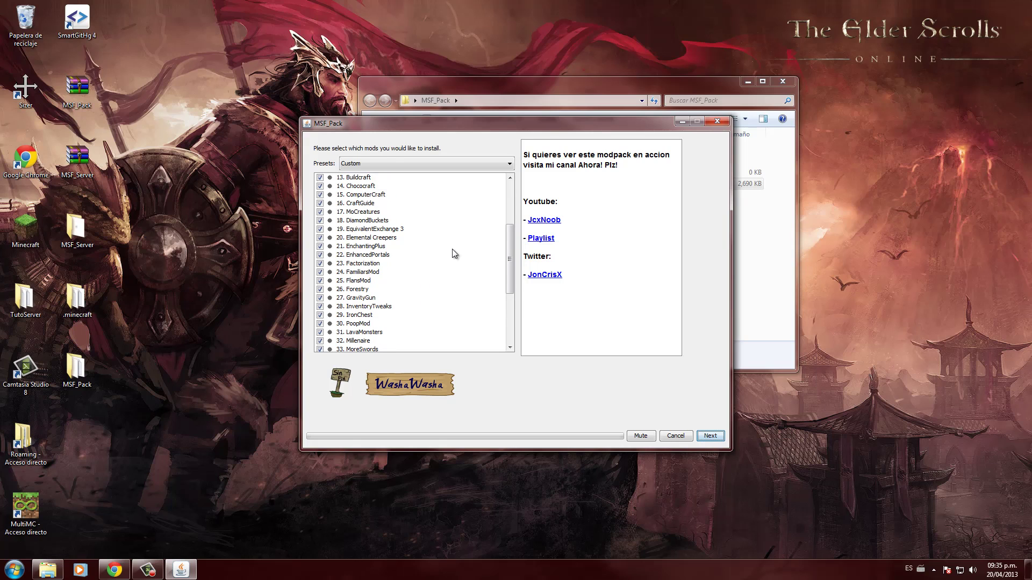
pyautogui.scroll(-5, 453, 252)
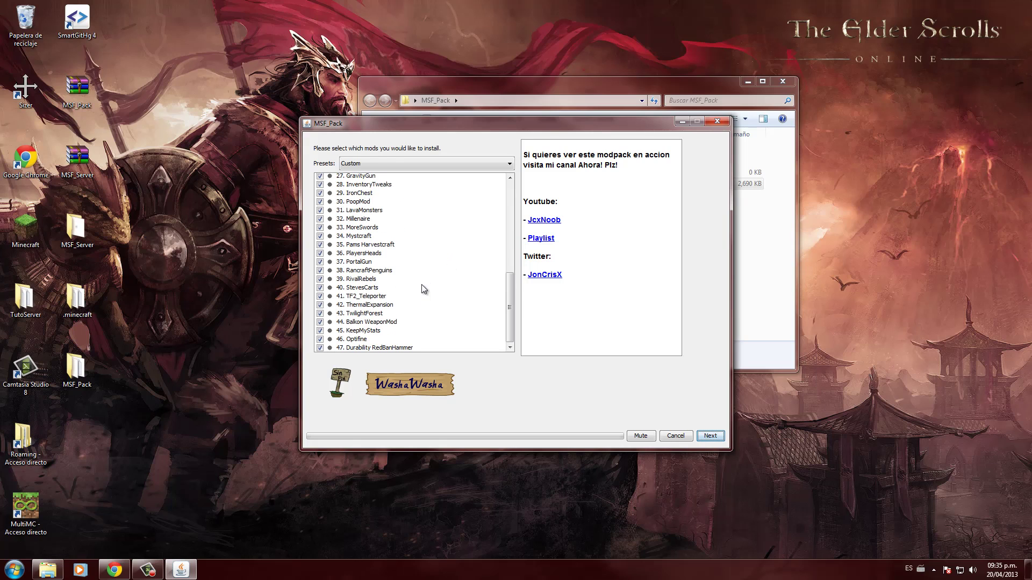
pyautogui.scroll(4, 424, 289)
pyautogui.scroll(2, 423, 285)
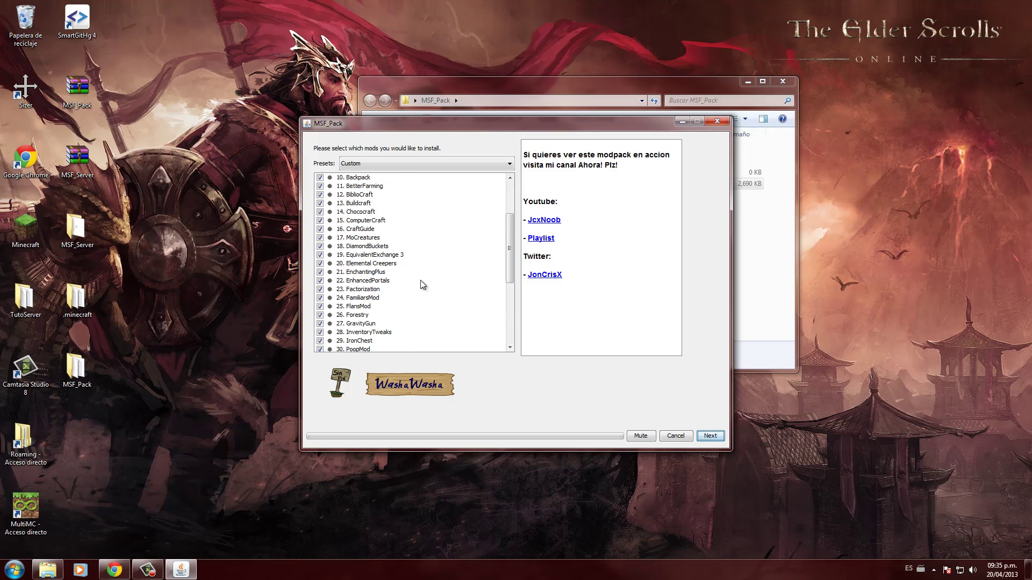
pyautogui.scroll(-3, 423, 285)
pyautogui.click(359, 290)
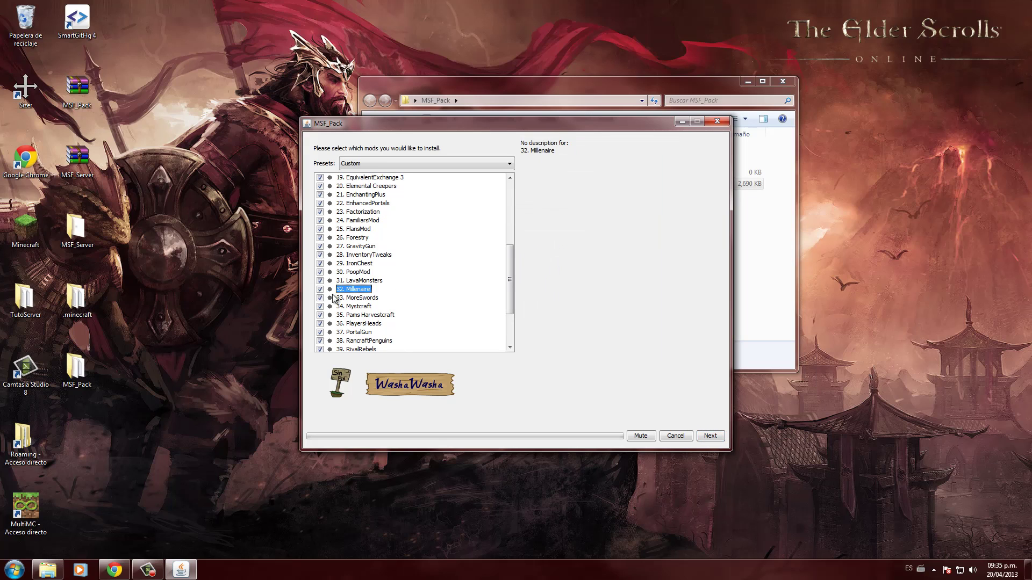
pyautogui.click(320, 289)
# - Review the remaining mods and start the installation
pyautogui.scroll(3, 404, 289)
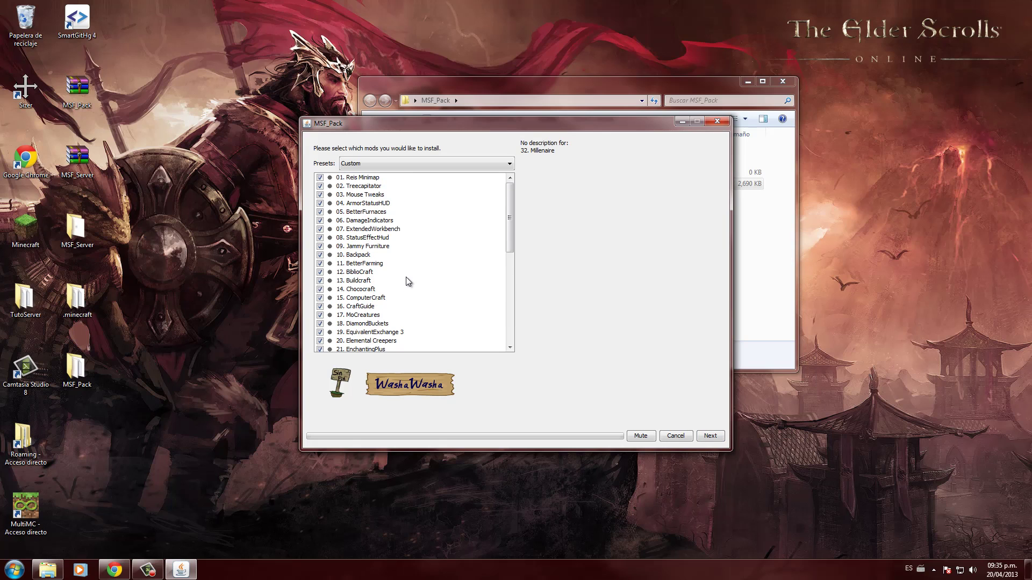
pyautogui.scroll(-3, 406, 276)
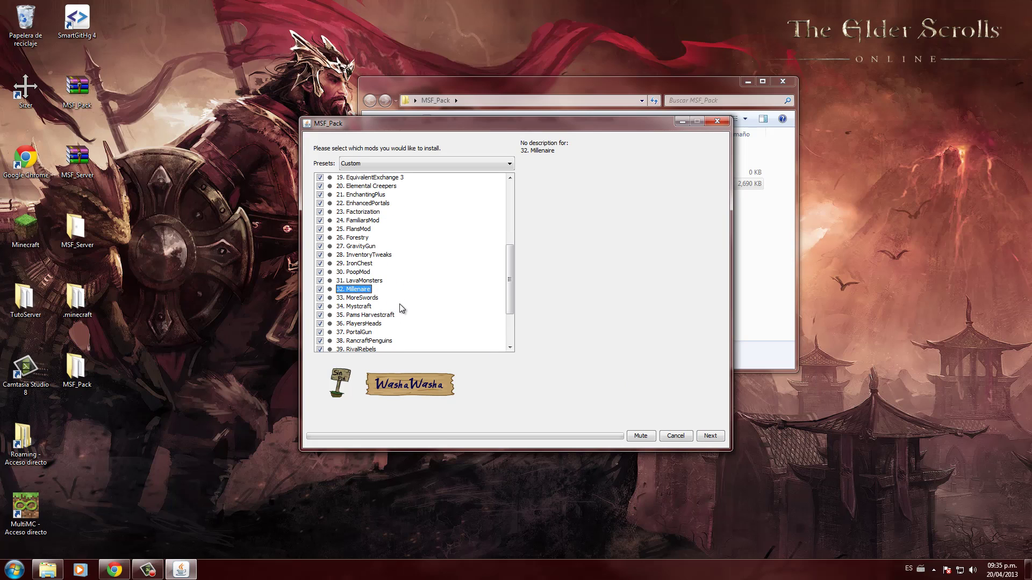
pyautogui.scroll(4, 387, 301)
pyautogui.scroll(2, 387, 307)
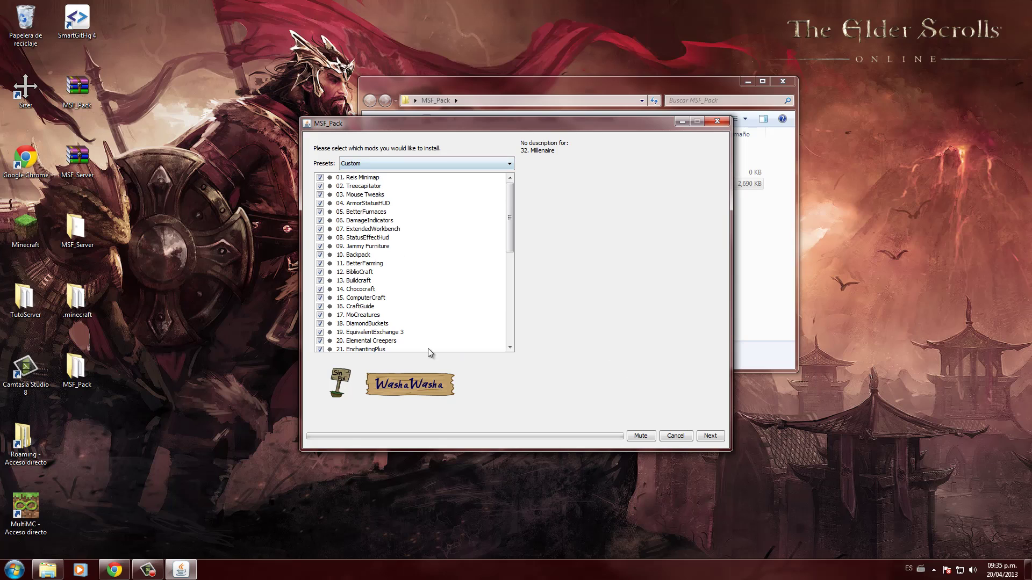
pyautogui.scroll(-9, 434, 263)
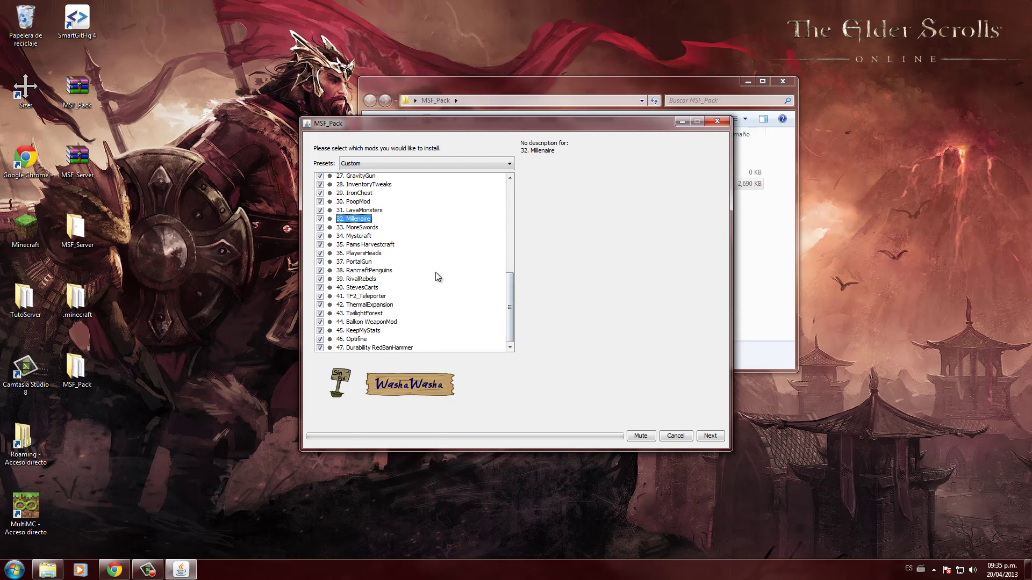
pyautogui.scroll(9, 475, 307)
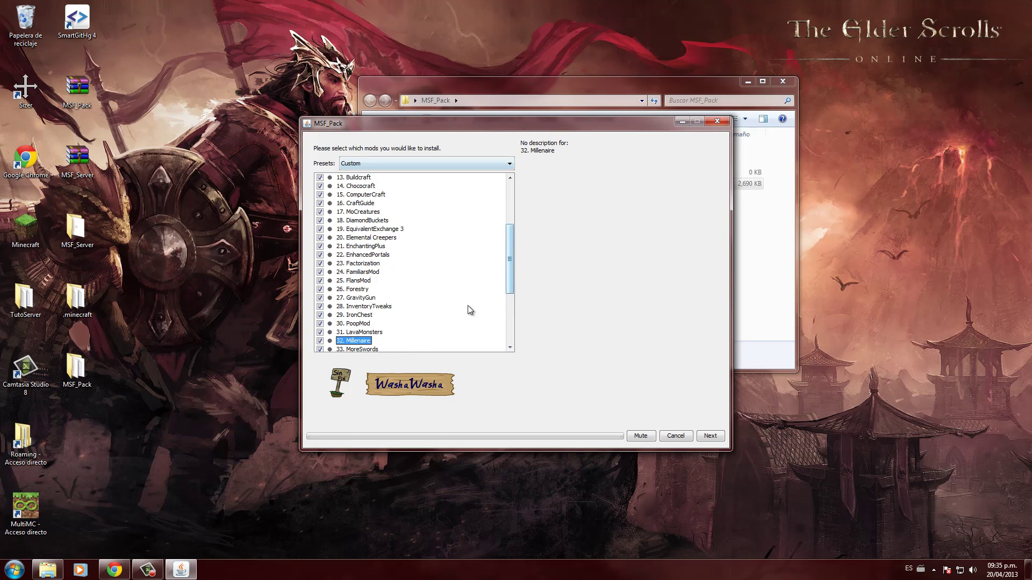
pyautogui.scroll(-9, 481, 290)
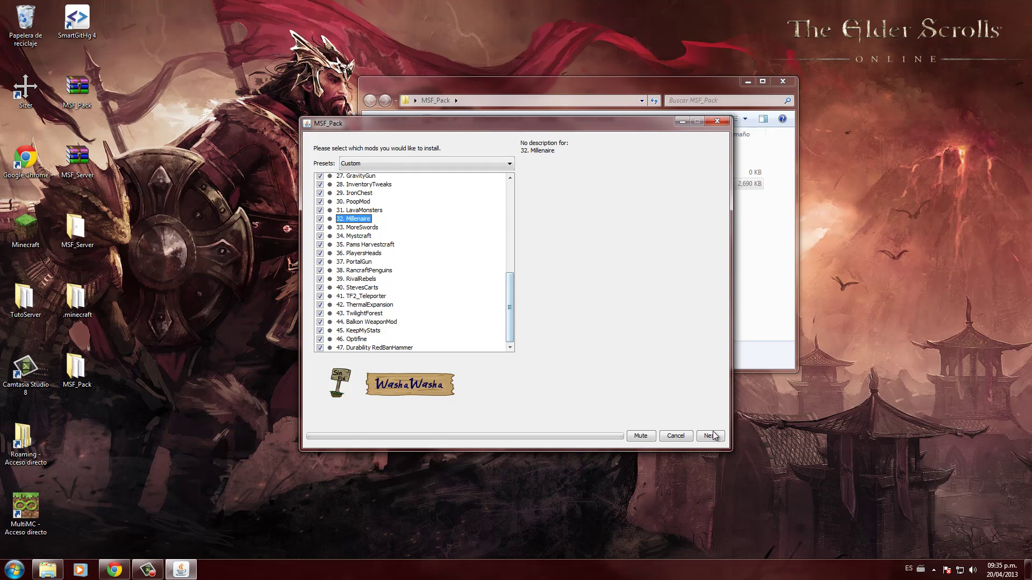
pyautogui.click(710, 435)
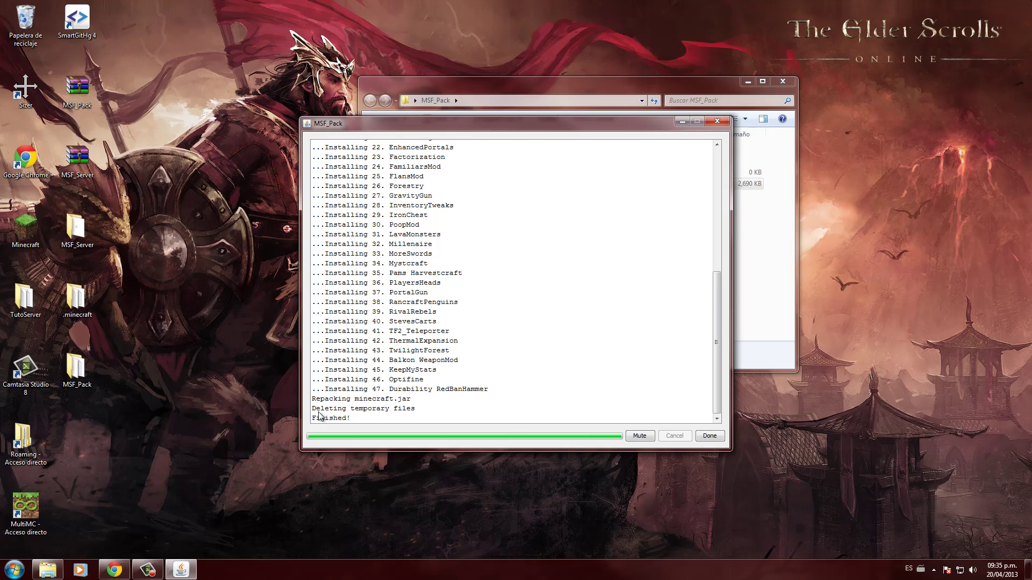
# - Confirm the log shows Finished!, close the installer with Done, and open the Minecraft launcher
pyautogui.moveTo(342, 419); pyautogui.dragTo(312, 419)
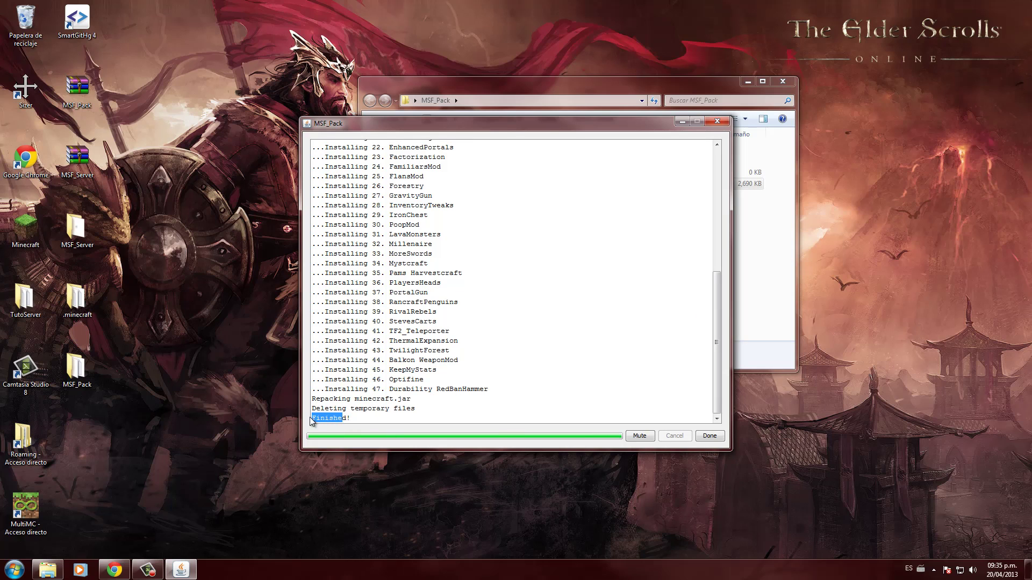
pyautogui.click(709, 436)
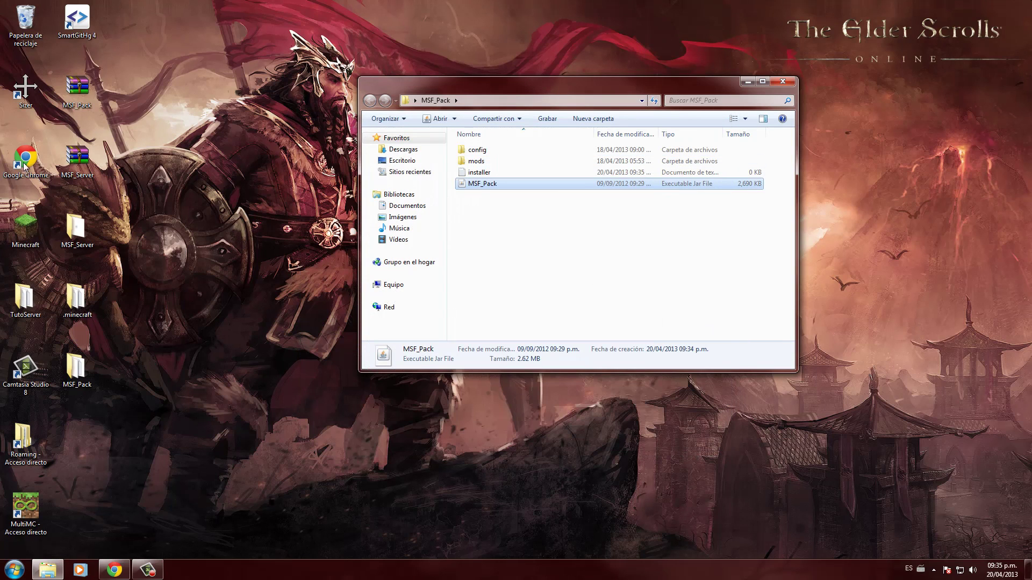
pyautogui.doubleClick(20, 237)
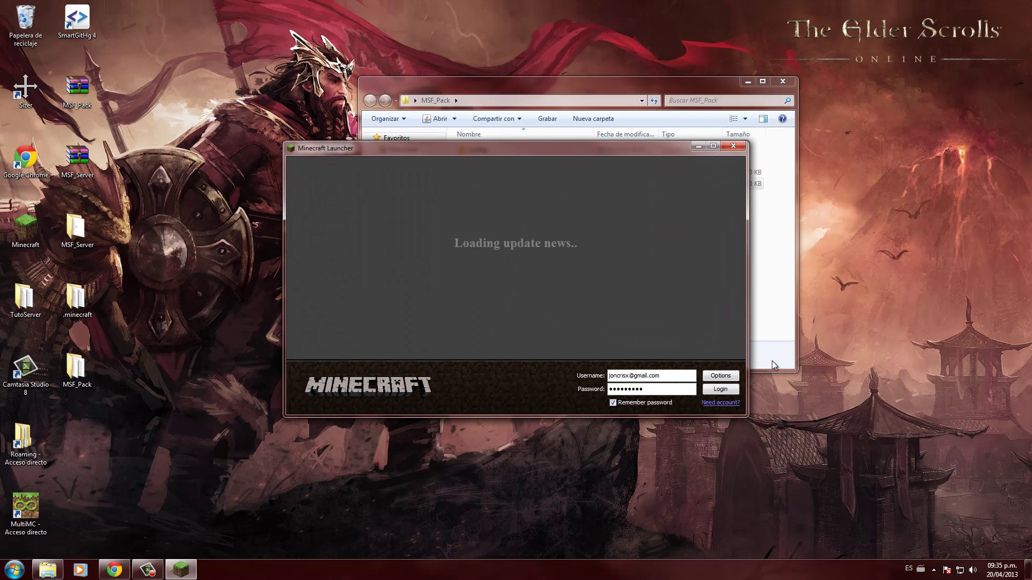
# - Log in and start modded Minecraft 1.5.1, waiting for FML setup and updates
pyautogui.click(729, 390)
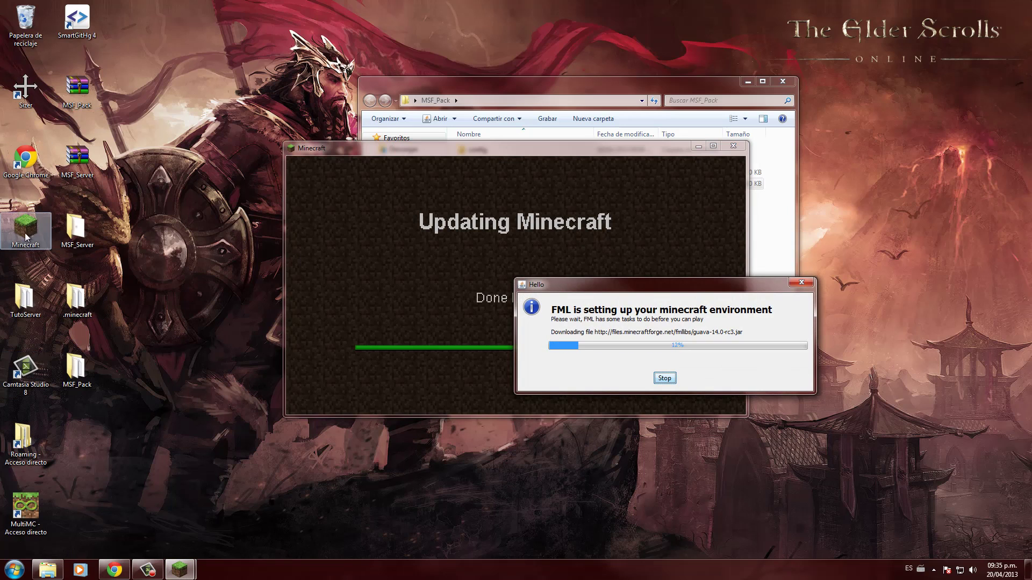
pyautogui.click(25, 508)
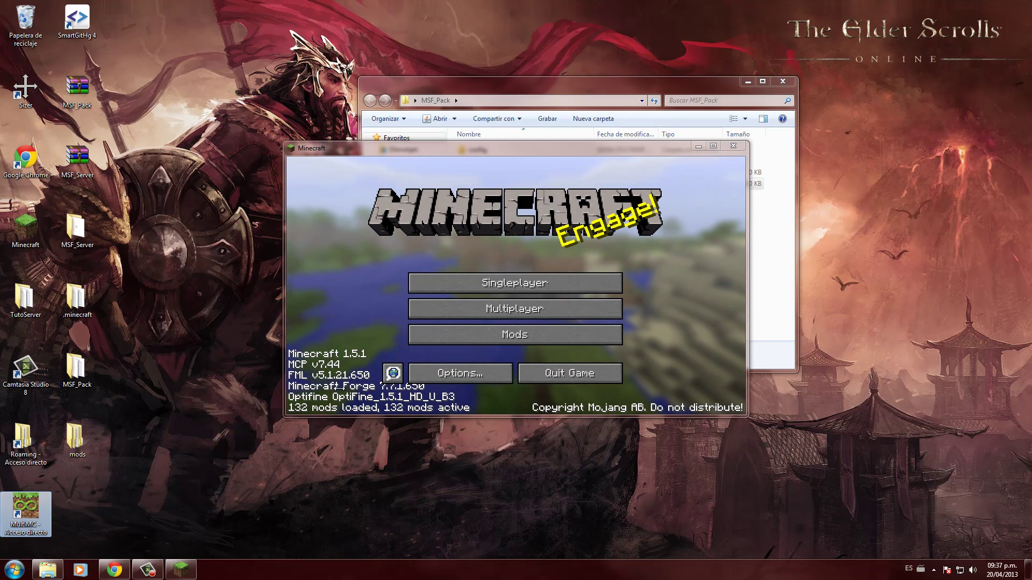
# - Set Render Distance Normal, View Bobbing OFF and Performance MaxFPS, then open Singleplayer
pyautogui.click(469, 379)
pyautogui.click(432, 306)
pyautogui.moveTo(556, 199); pyautogui.dragTo(591, 204)
pyautogui.click(600, 244)
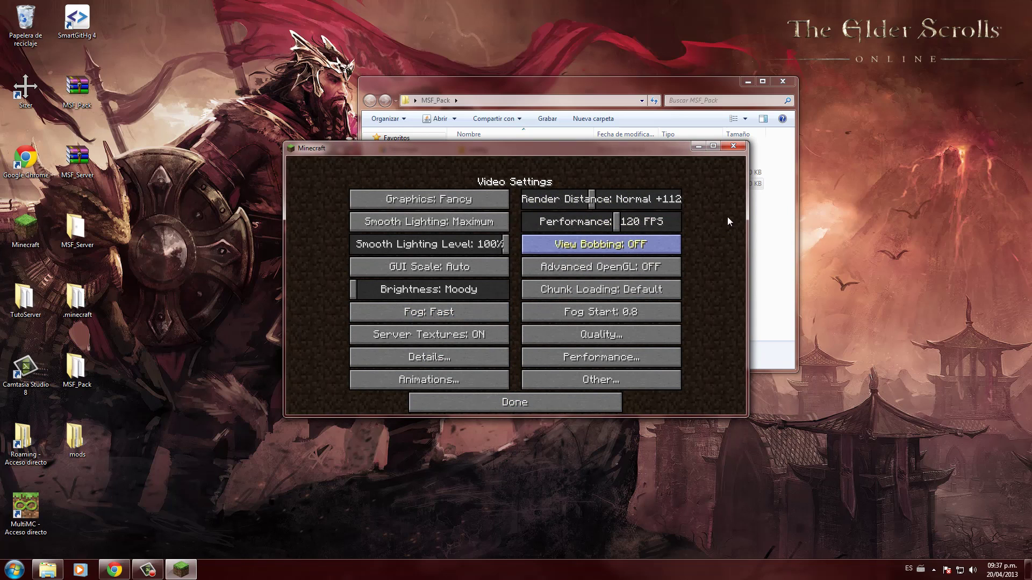
pyautogui.moveTo(657, 221); pyautogui.dragTo(727, 221)
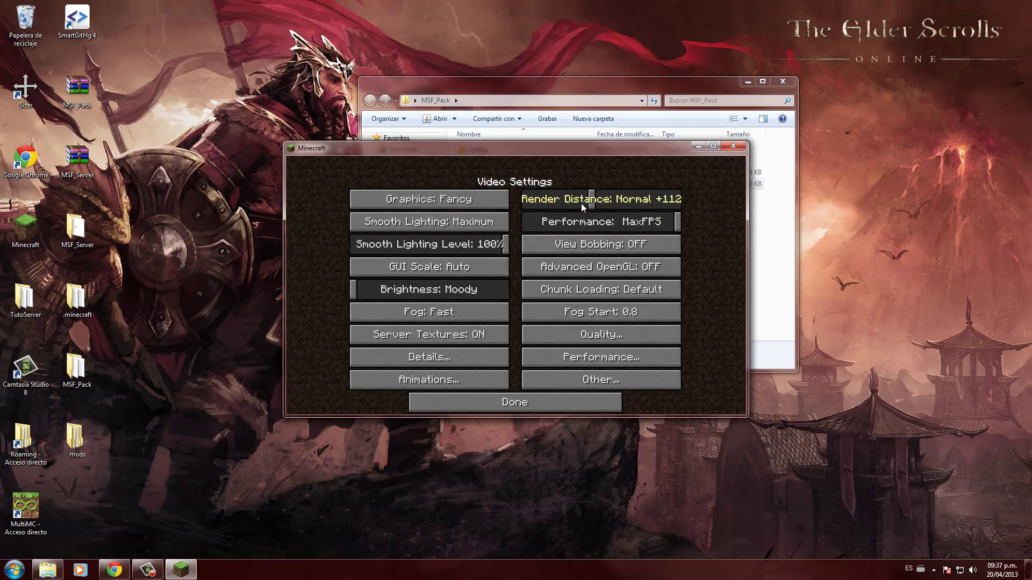
pyautogui.moveTo(582, 204); pyautogui.dragTo(559, 205)
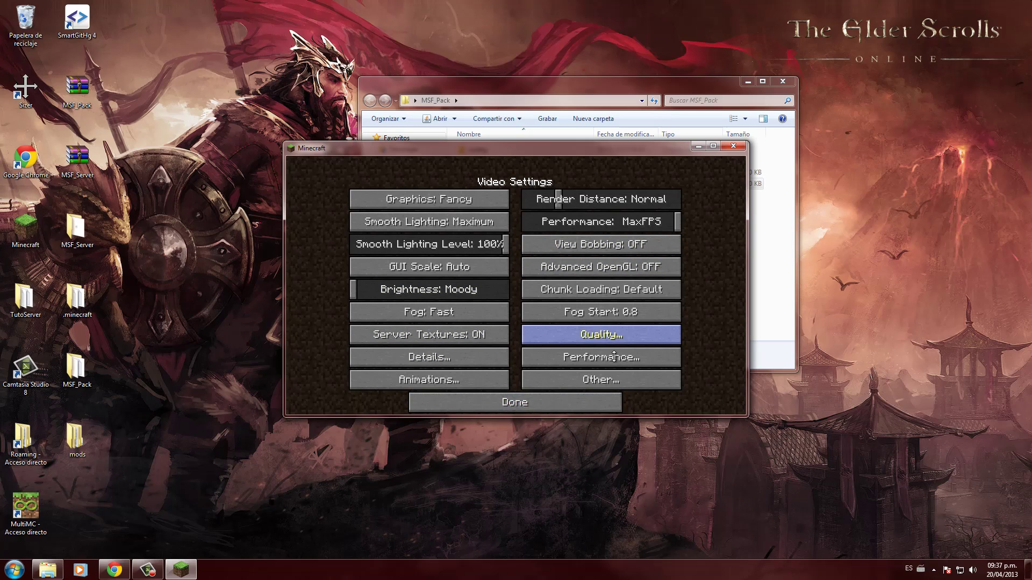
pyautogui.click(533, 409)
pyautogui.click(535, 387)
pyautogui.click(515, 281)
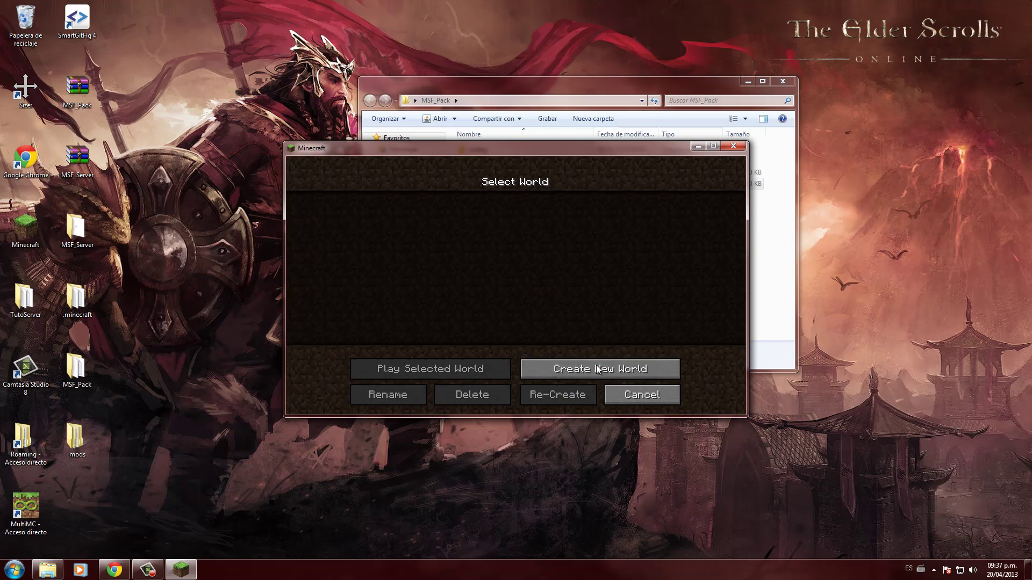
# - Create a new world and walk forward past the trees
pyautogui.click(600, 369)
pyautogui.click(421, 389)
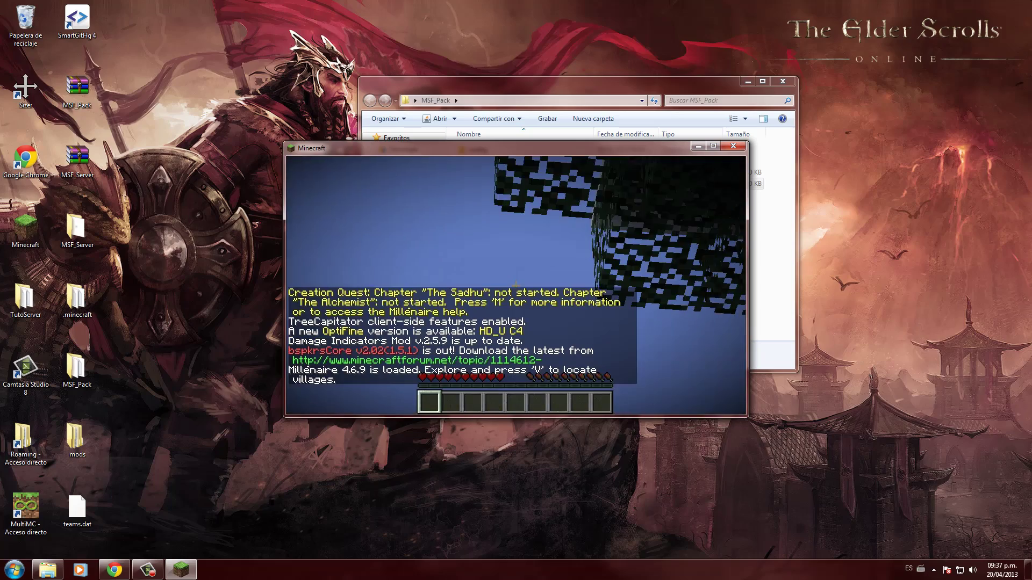
pyautogui.press('w')
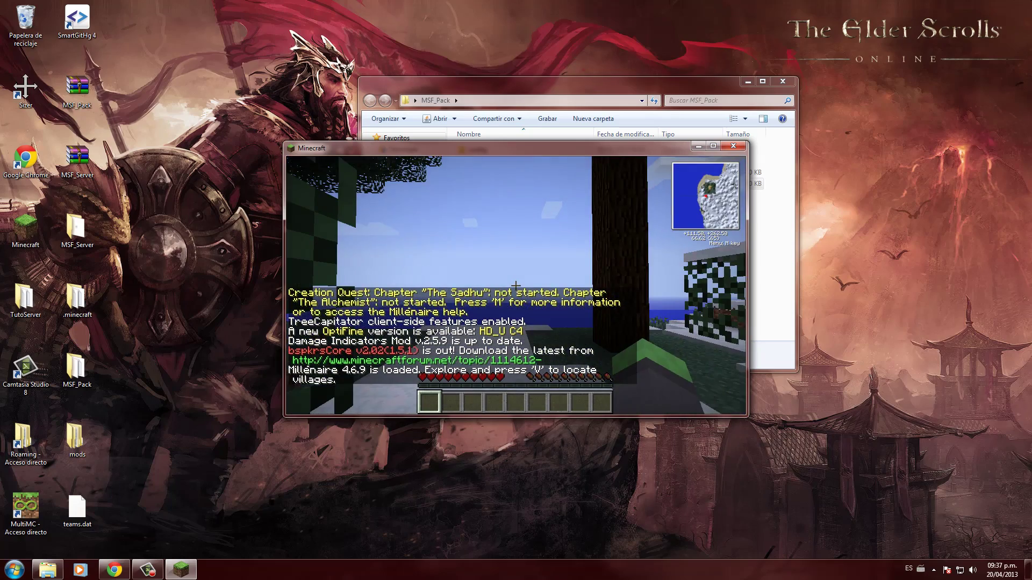
pyautogui.press('w')
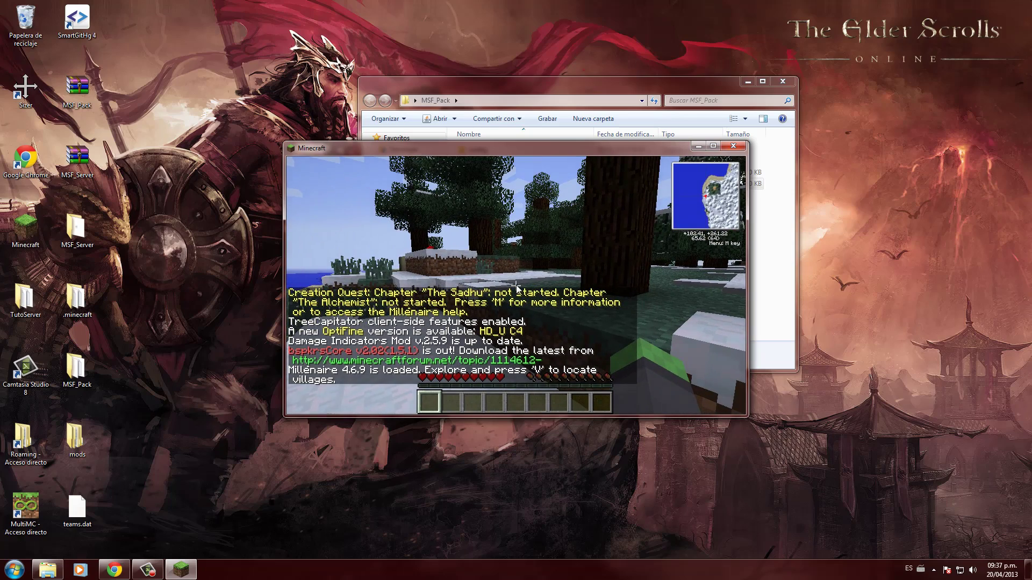
# - Lower the music volume to 7% and walk toward the villager
pyautogui.press('Escape')
pyautogui.click(473, 316)
pyautogui.click(365, 197)
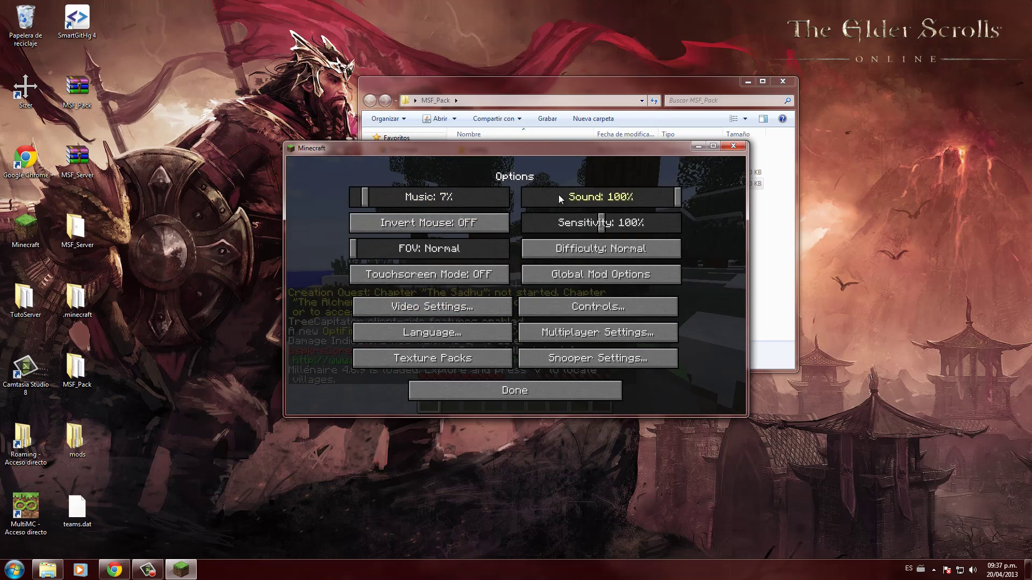
pyautogui.press('Escape')
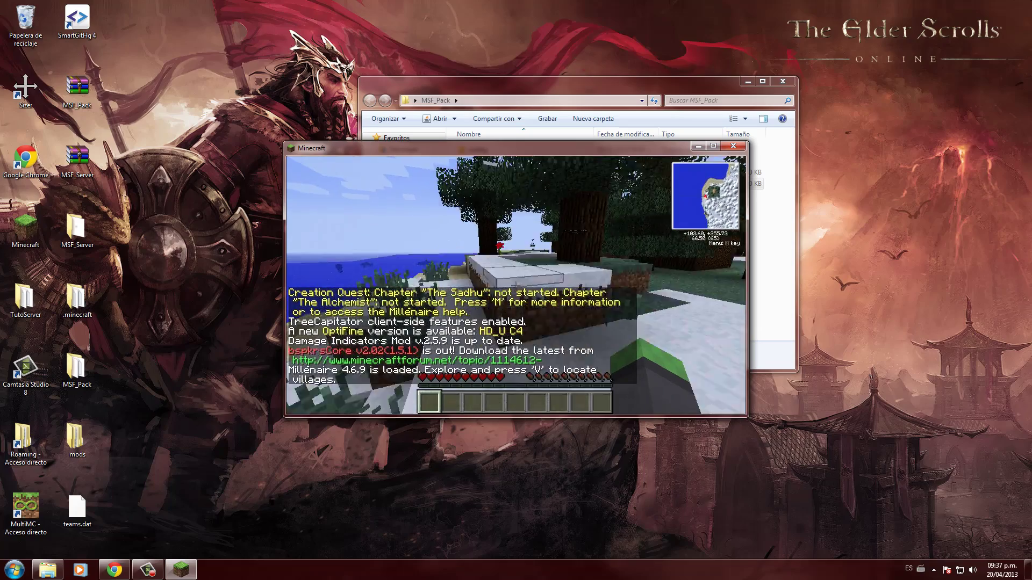
pyautogui.press('w')
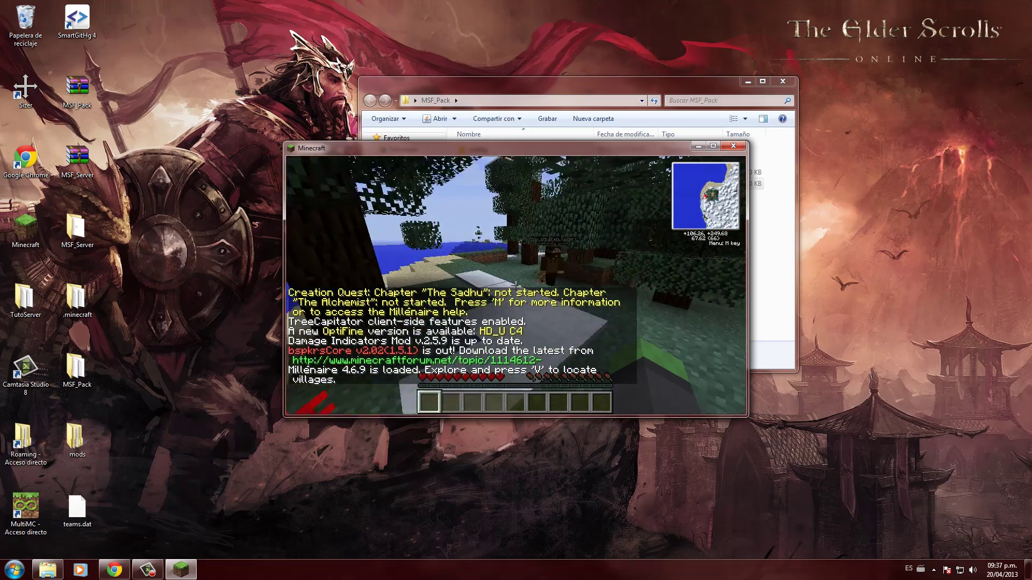
pyautogui.press('Escape')
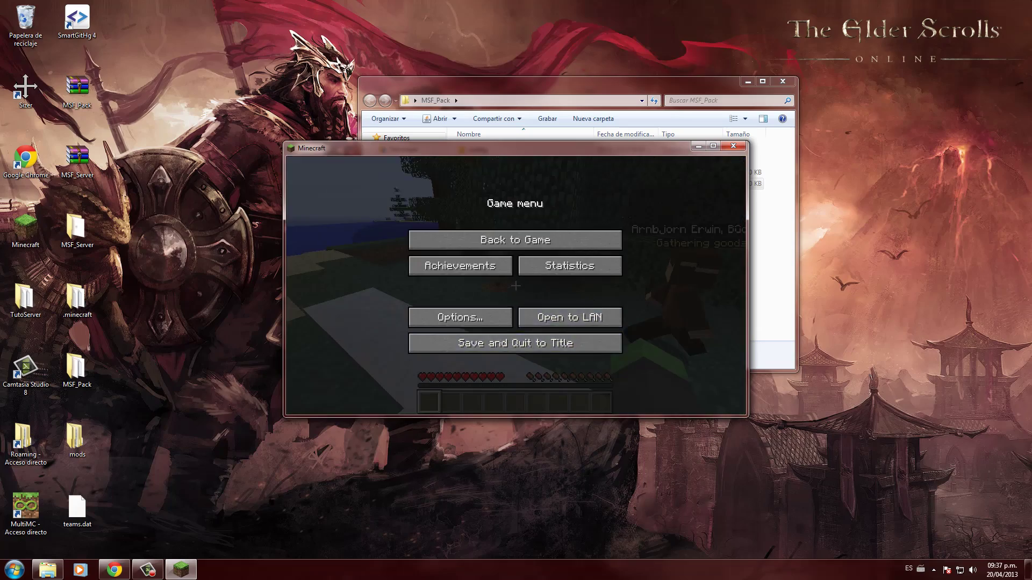
pyautogui.press('Escape')
# - Browse the NEI mod item list in the inventory, then save and quit to title
pyautogui.press('e')
pyautogui.scroll(-6, 643, 272)
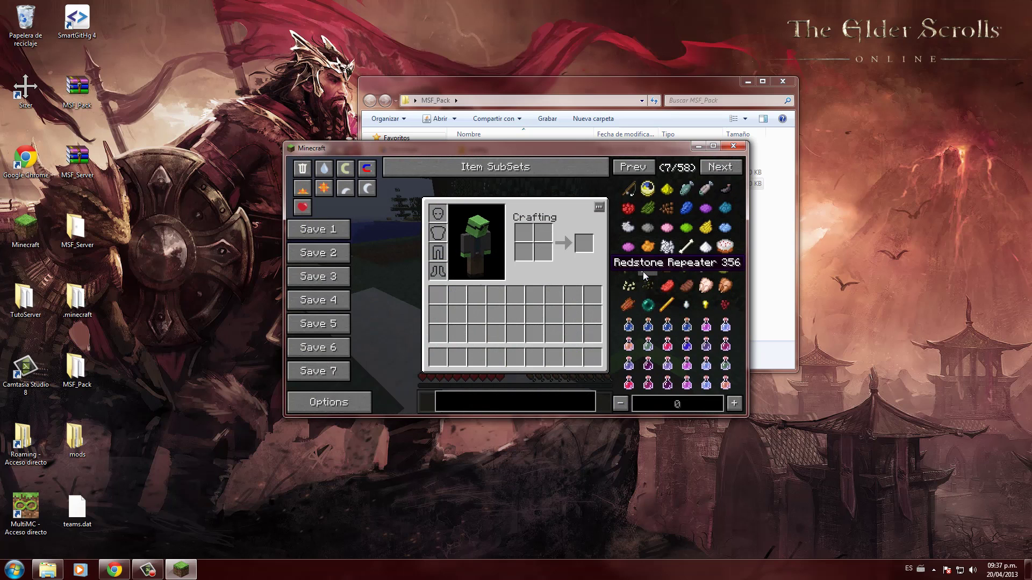
pyautogui.scroll(-9, 642, 271)
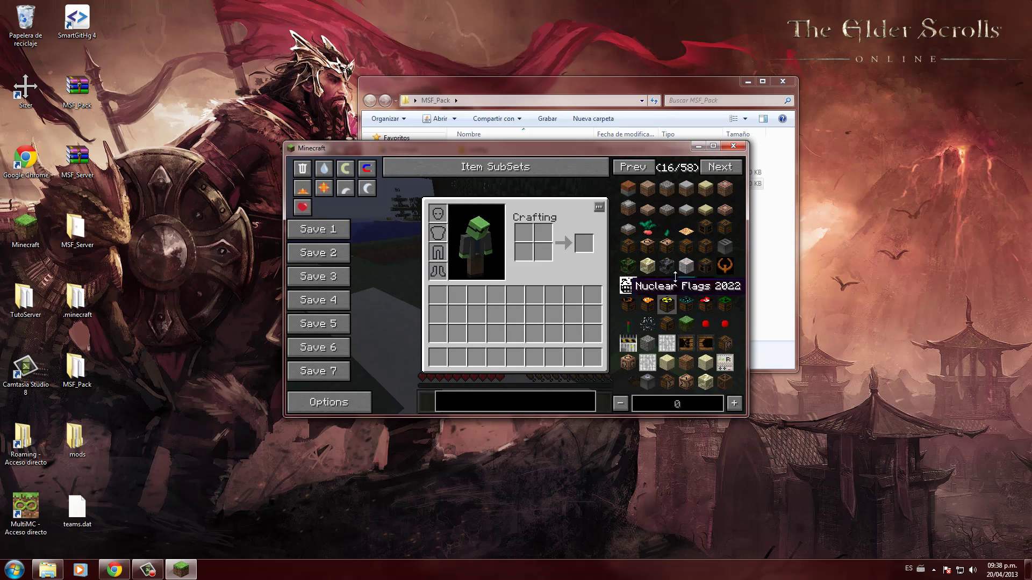
pyautogui.scroll(-20, 675, 277)
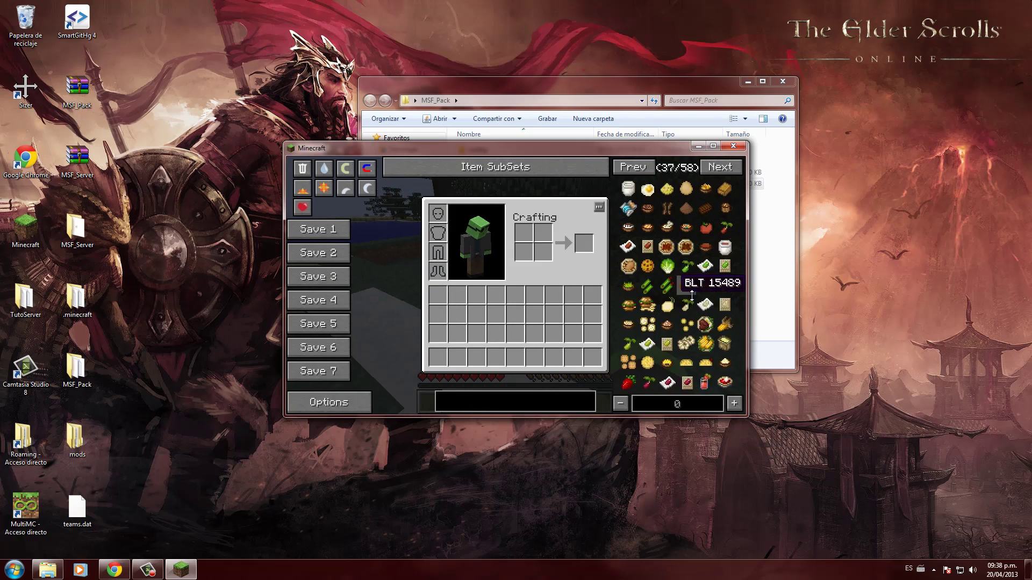
pyautogui.scroll(-10, 692, 294)
pyautogui.press('e')
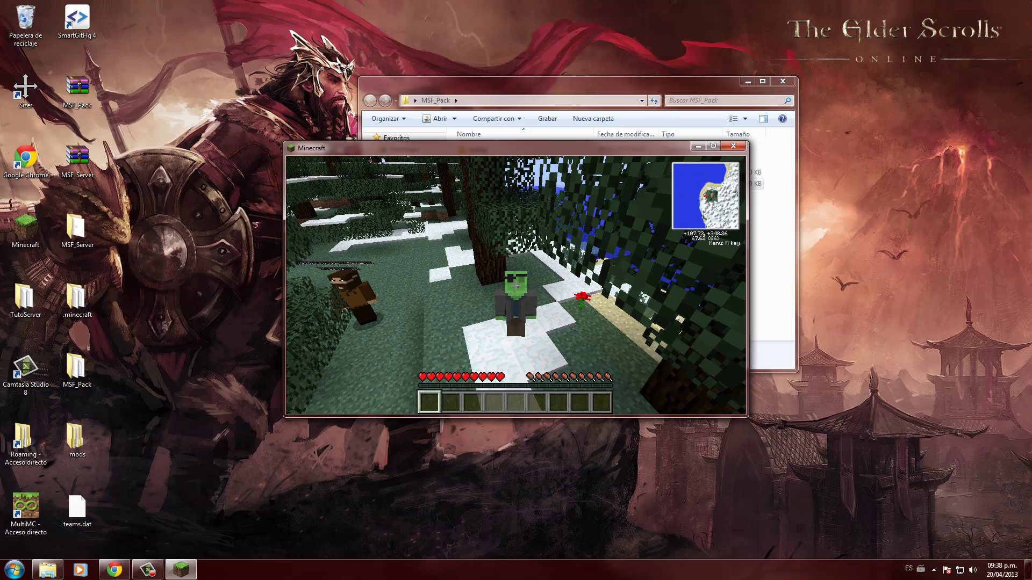
pyautogui.press('Escape')
pyautogui.click(518, 336)
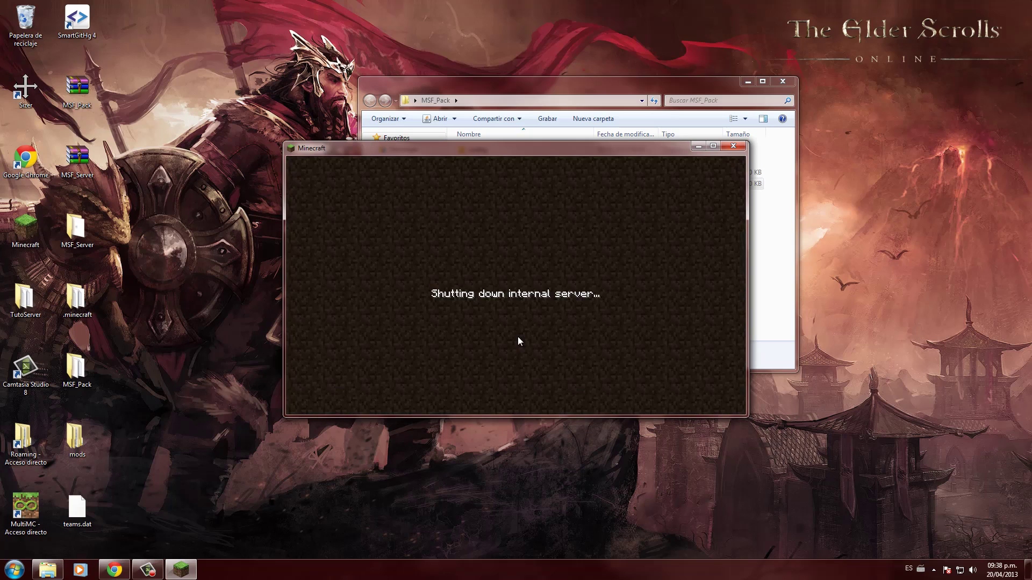
# - Quit Minecraft, launch MultiMC and accept its available update
pyautogui.click(573, 373)
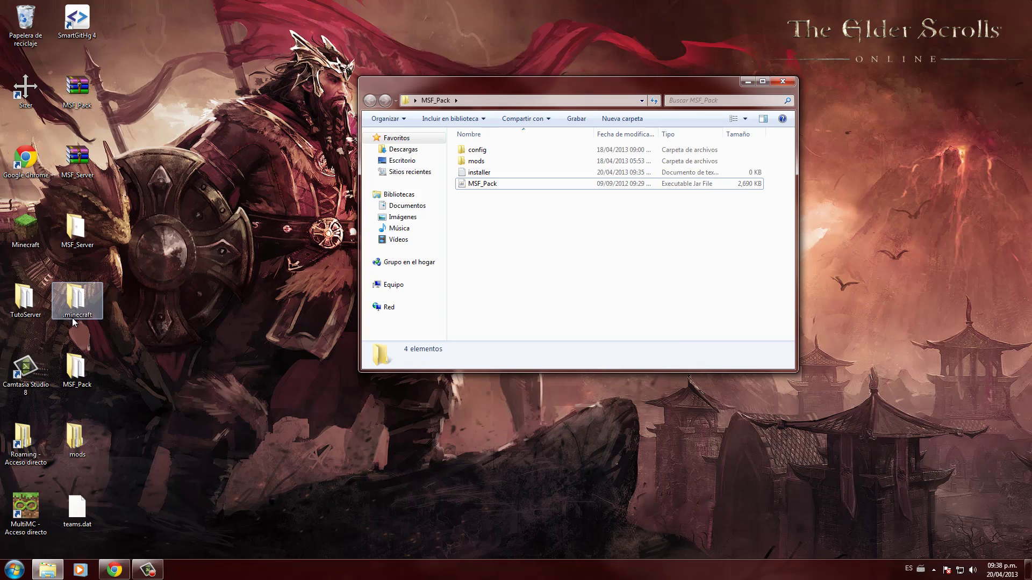
pyautogui.doubleClick(25, 507)
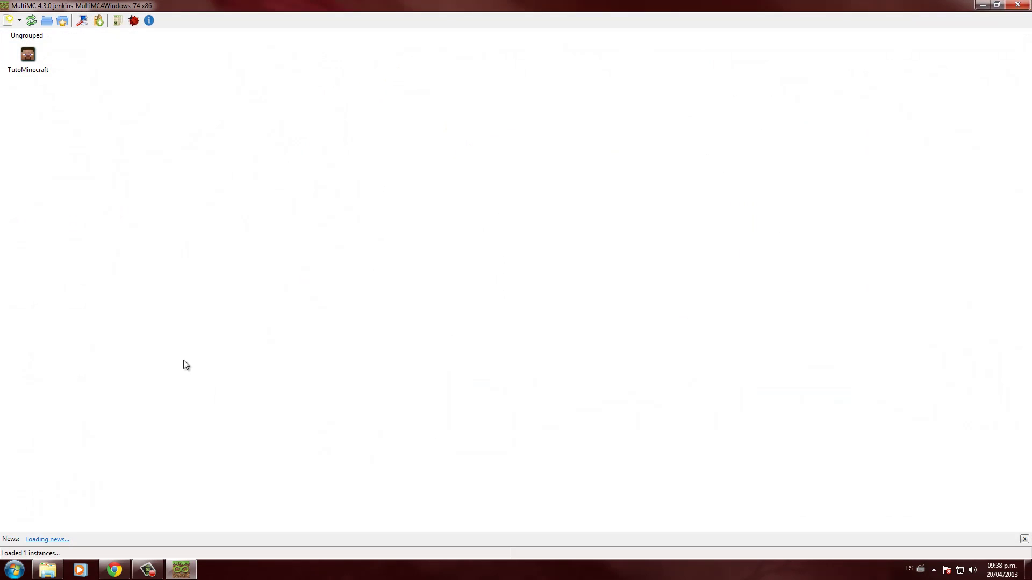
pyautogui.click(607, 295)
# - Resize and reposition the MultiMC window, then start adding a new instance
pyautogui.doubleClick(503, 5)
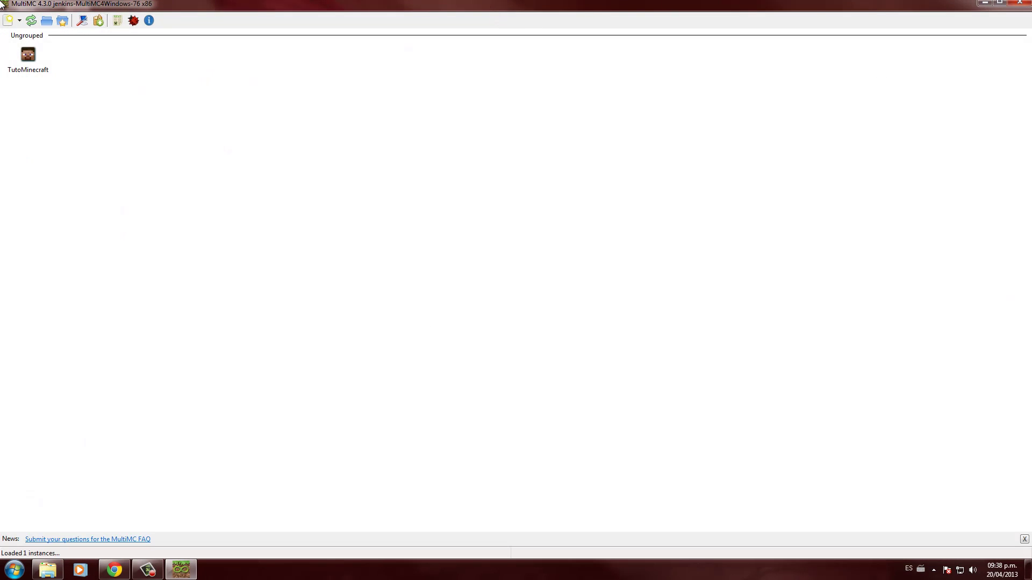
pyautogui.doubleClick(186, 7)
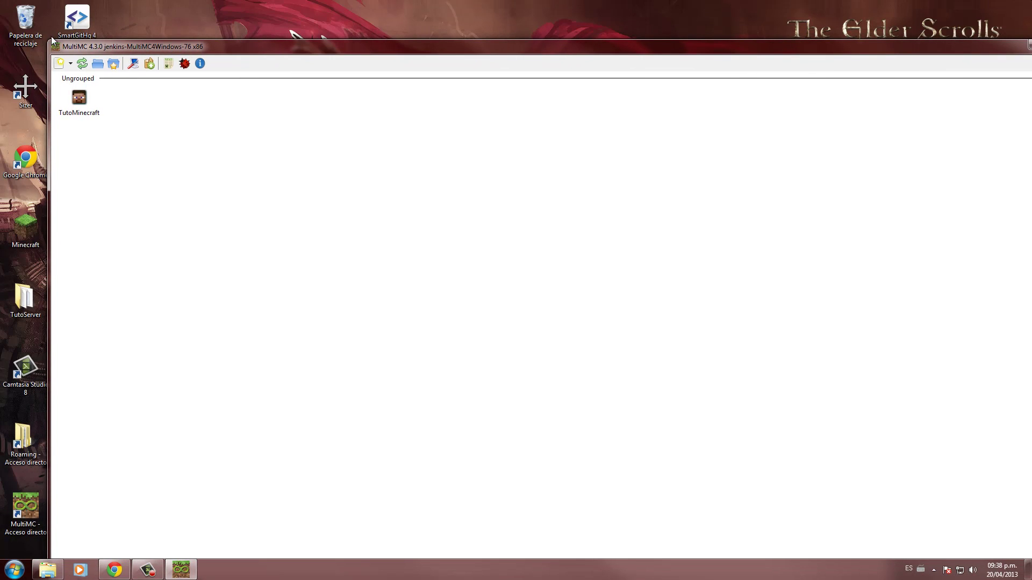
pyautogui.moveTo(47, 38); pyautogui.dragTo(677, 308)
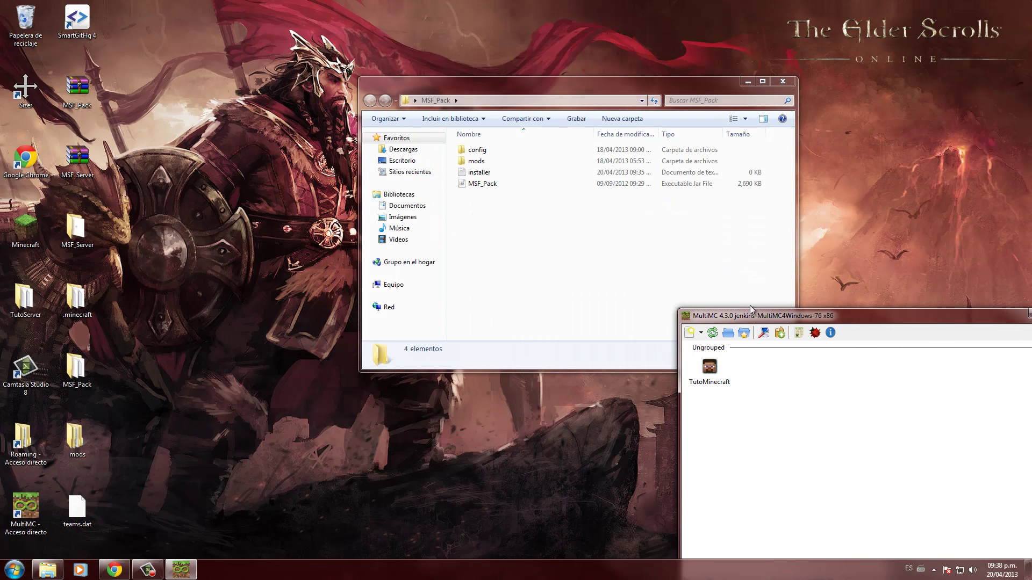
pyautogui.moveTo(754, 313); pyautogui.dragTo(352, 87)
pyautogui.moveTo(267, 77); pyautogui.dragTo(291, 145)
pyautogui.click(301, 167)
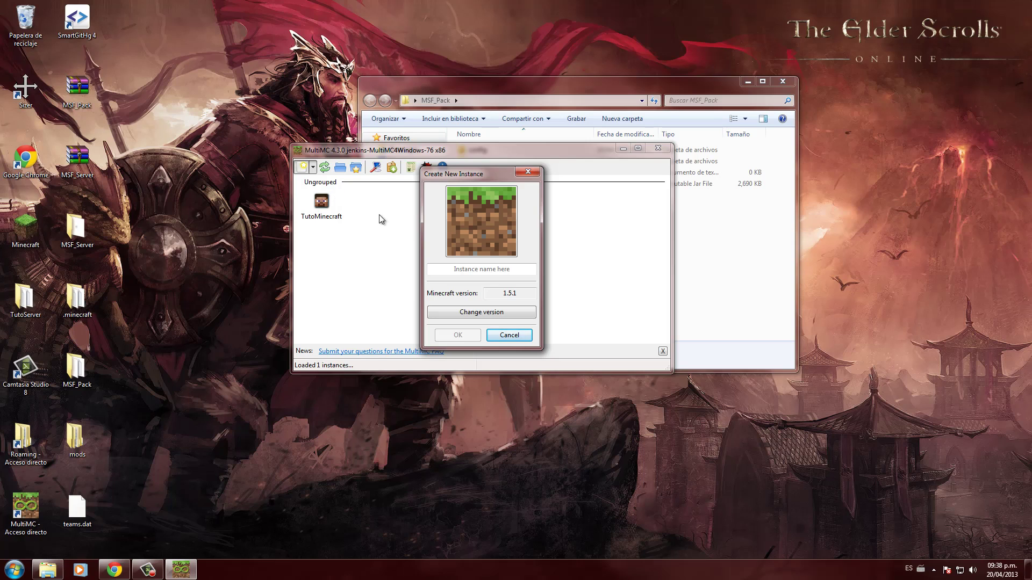
# - Create the 1.5.1 instance named SFPack and launch it with the saved login
pyautogui.moveTo(463, 173); pyautogui.dragTo(561, 156)
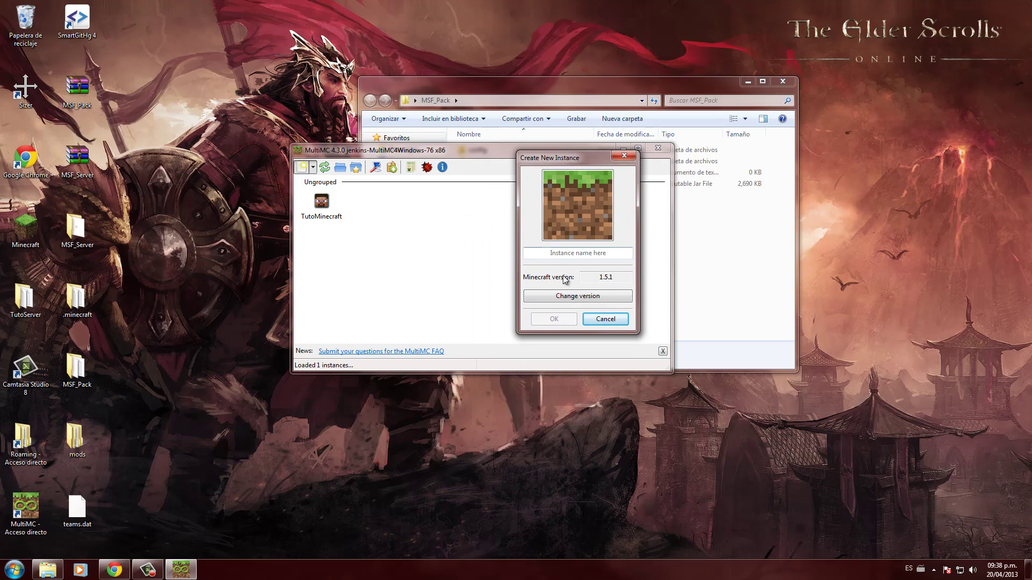
pyautogui.click(568, 255)
pyautogui.write('M')
pyautogui.write('SFPack')
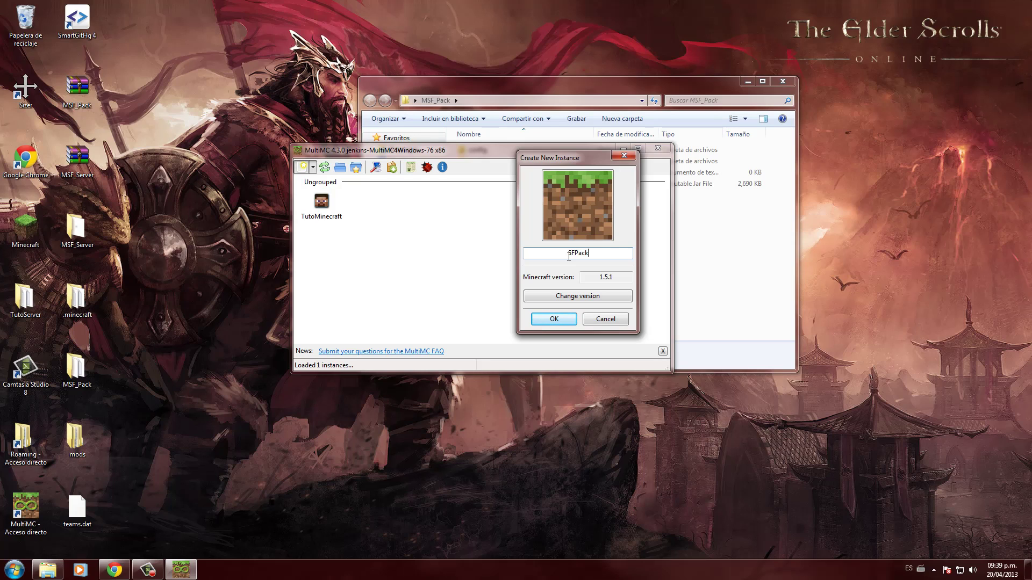
pyautogui.click(555, 323)
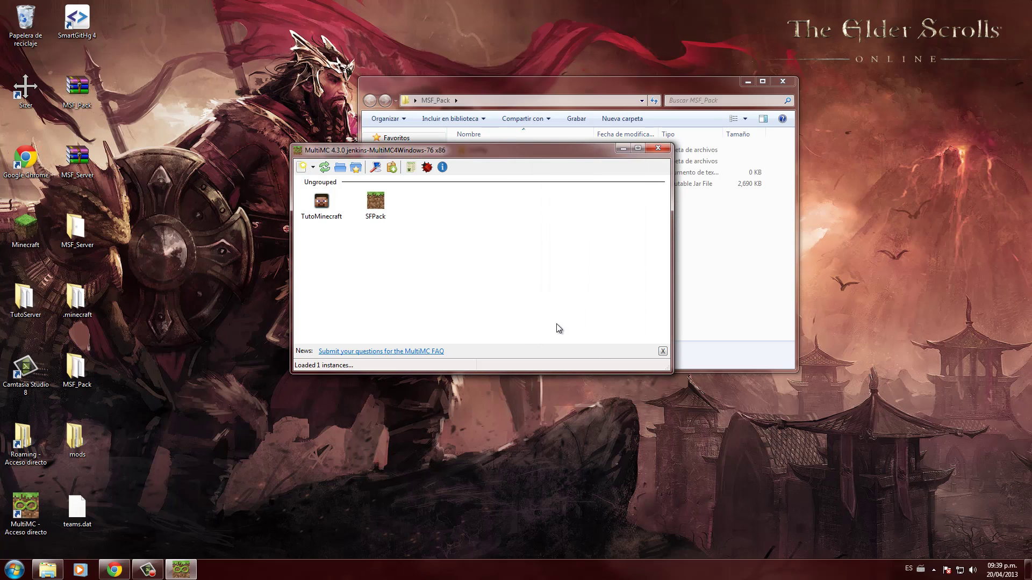
pyautogui.doubleClick(376, 208)
pyautogui.press('Return')
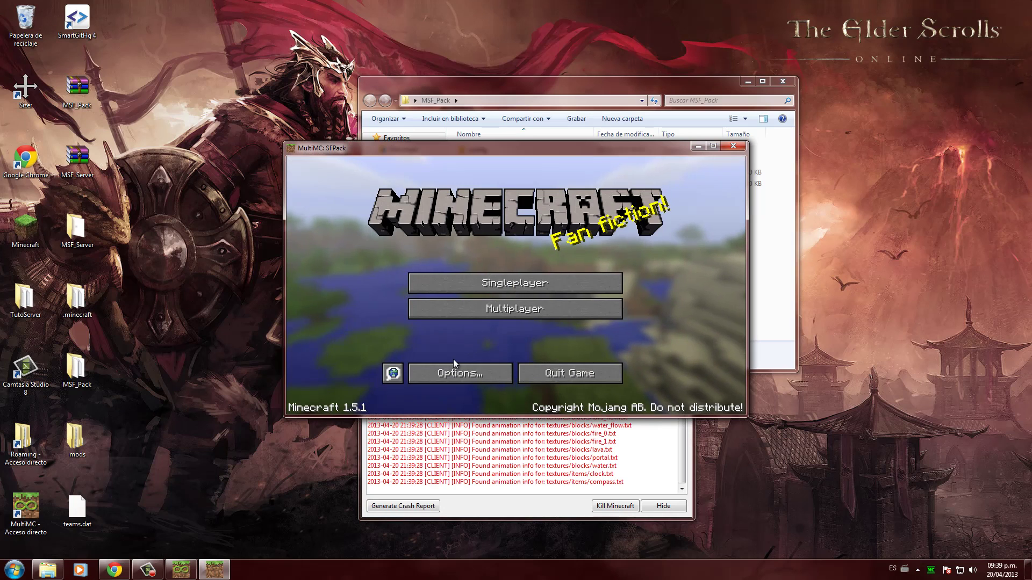
# - Quit the game and open the SFPack instance folder under Minecrafts\instances in Explorer
pyautogui.click(547, 375)
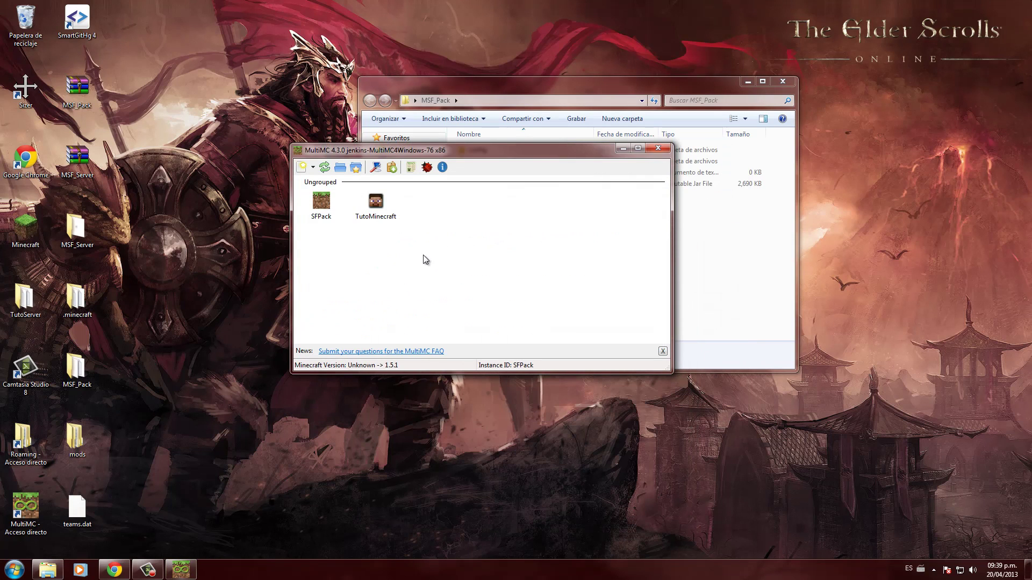
pyautogui.rightClick(324, 206)
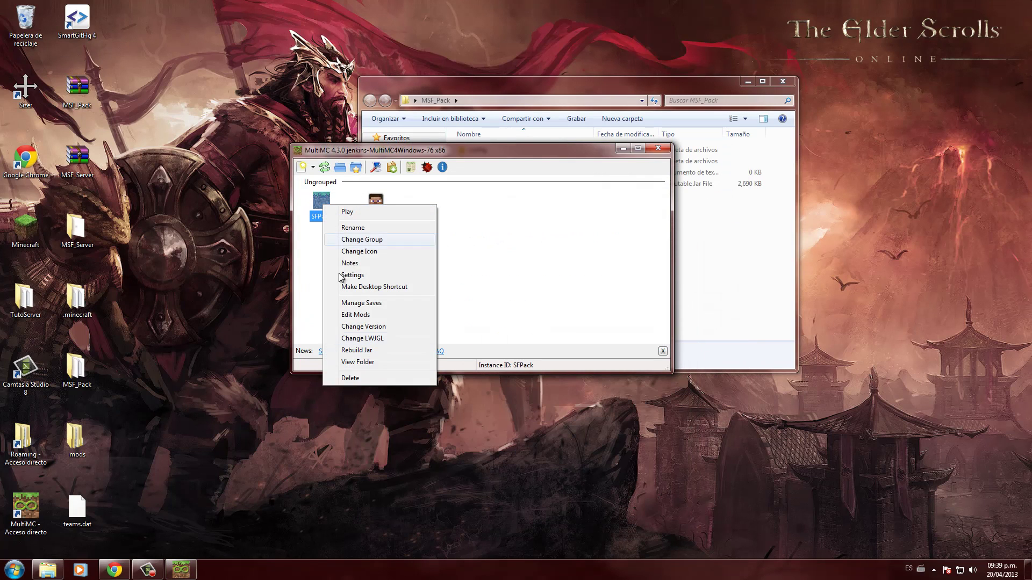
pyautogui.click(358, 362)
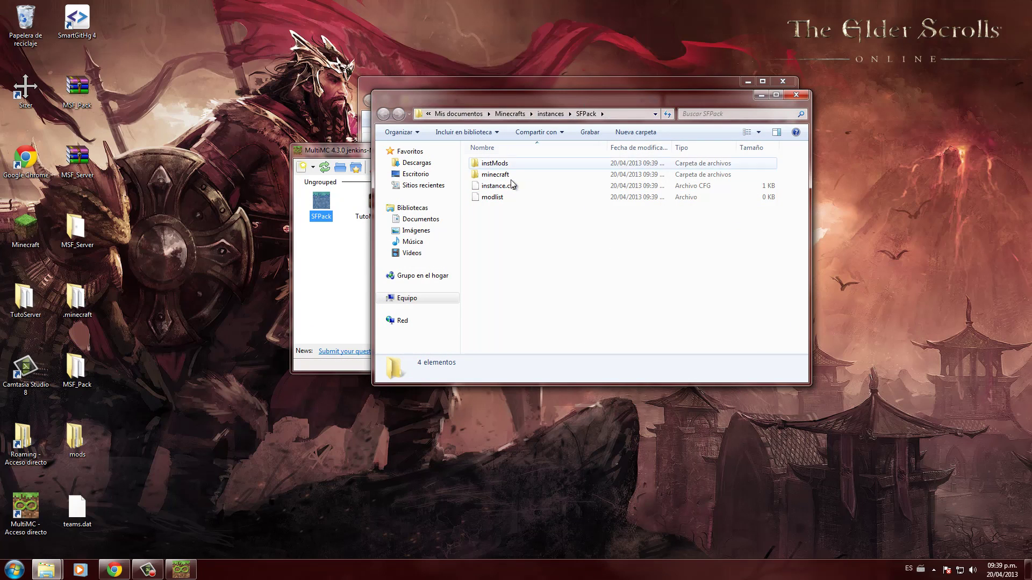
pyautogui.click(565, 118)
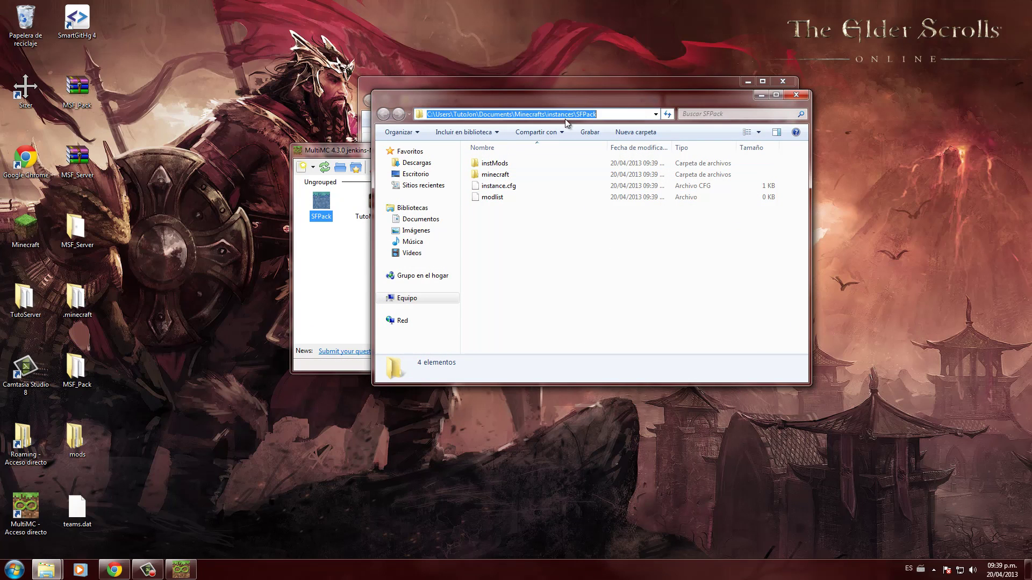
pyautogui.click(563, 257)
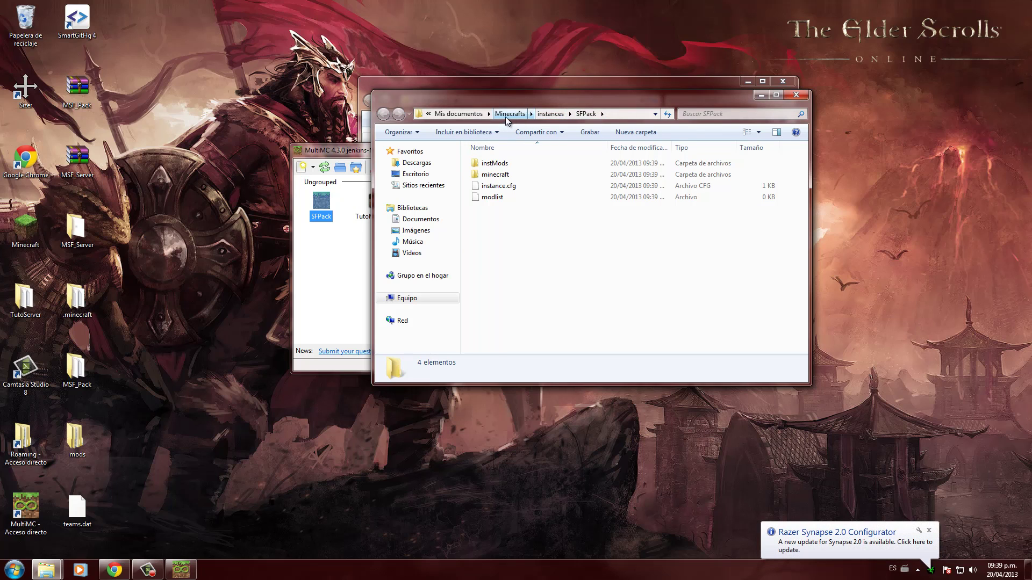
pyautogui.click(446, 114)
pyautogui.doubleClick(503, 174)
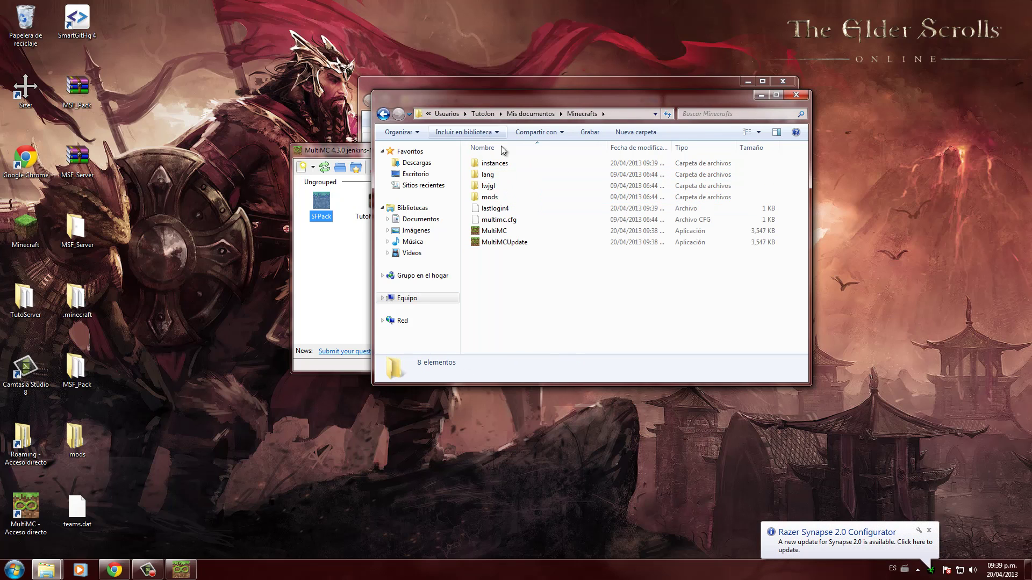
pyautogui.click(496, 165)
pyautogui.doubleClick(495, 165)
pyautogui.click(505, 162)
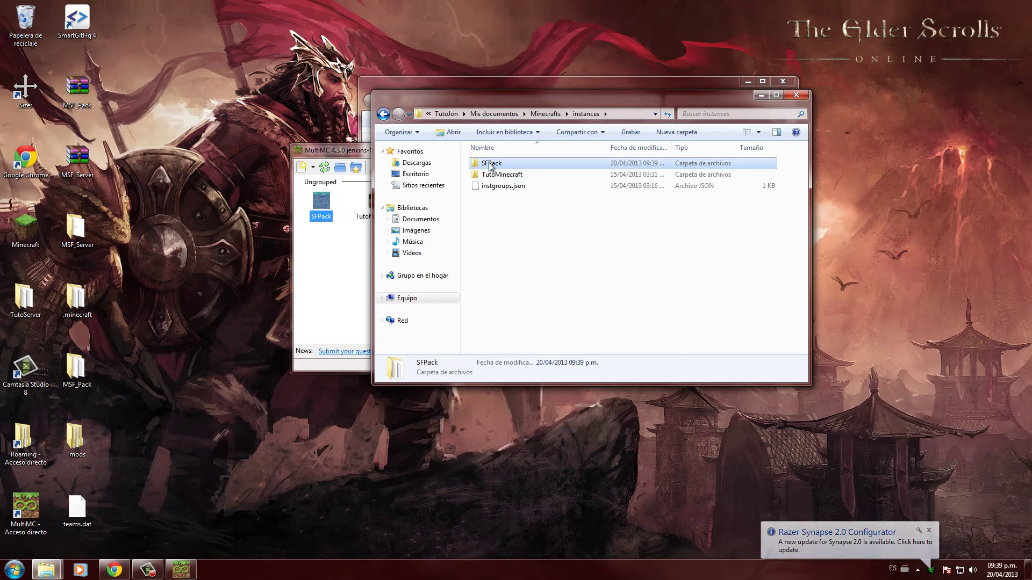
# - Close the instances window and MultiMC, then select MSF_Pack.jar in the MSF_Pack folder
pyautogui.click(796, 95)
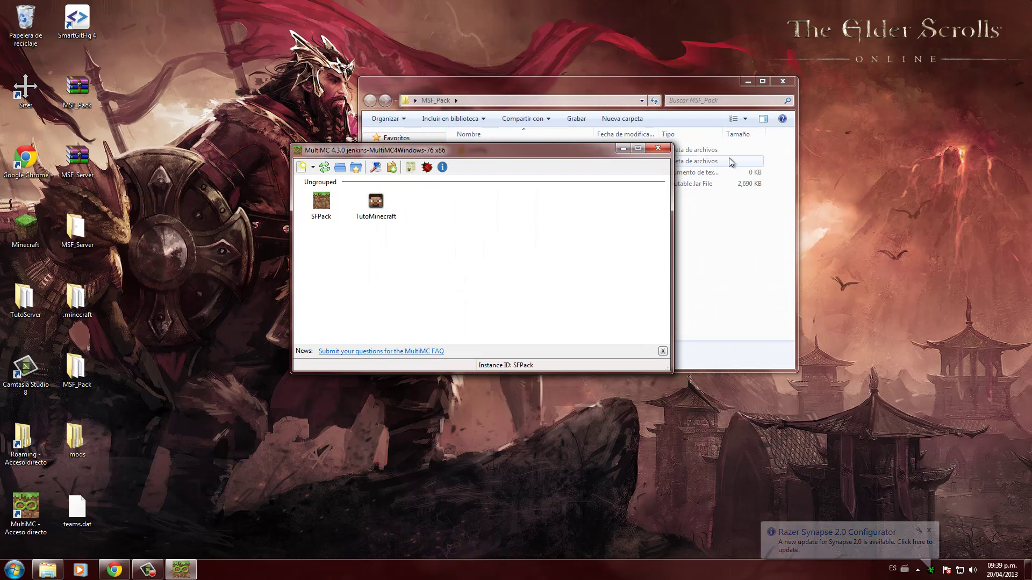
pyautogui.click(658, 150)
pyautogui.click(502, 172)
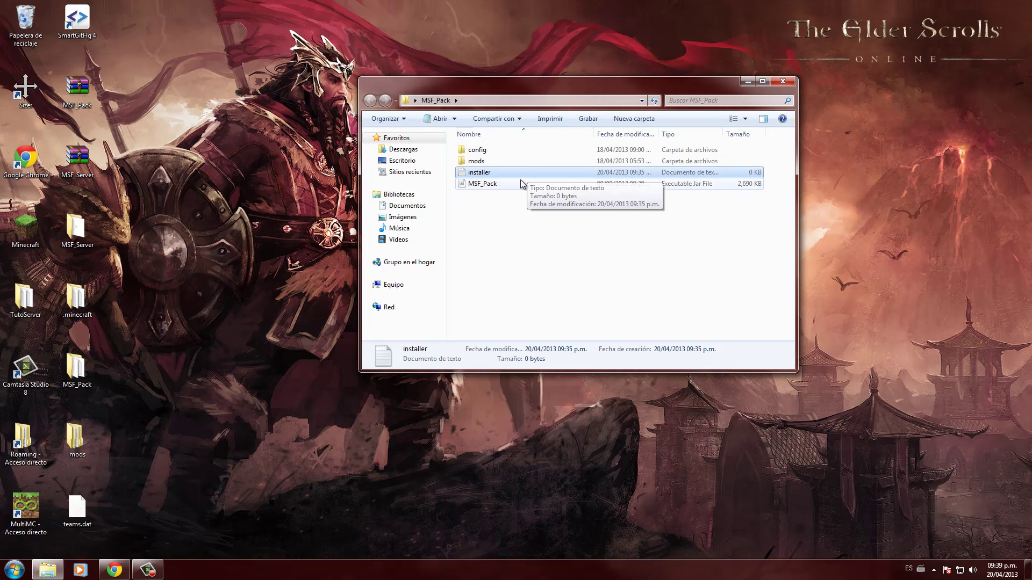
pyautogui.click(521, 183)
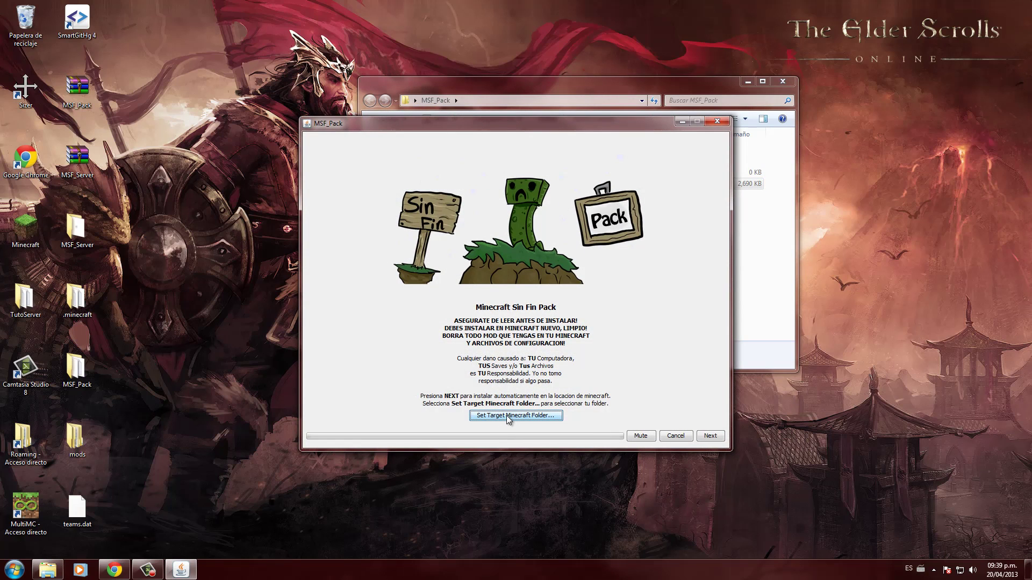
# - Try setting the SFPack folder as the target and dismiss the missing-installation error
pyautogui.click(508, 415)
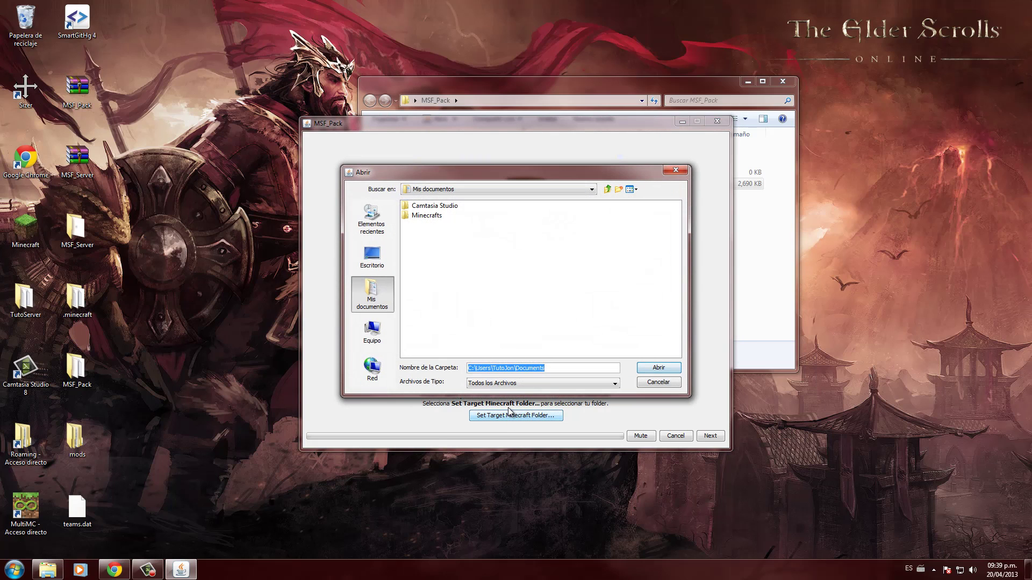
pyautogui.doubleClick(426, 216)
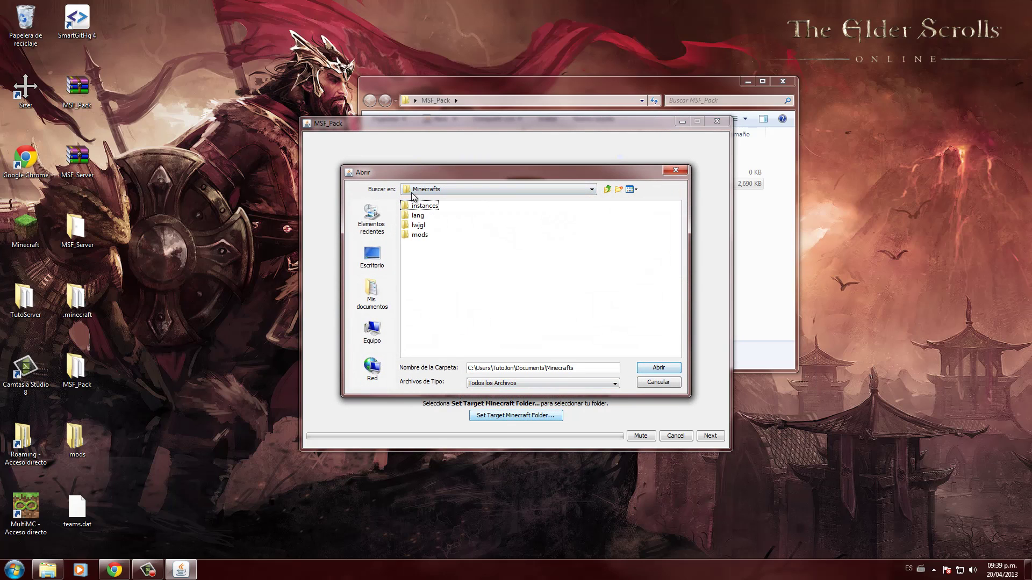
pyautogui.click(428, 207)
pyautogui.doubleClick(427, 207)
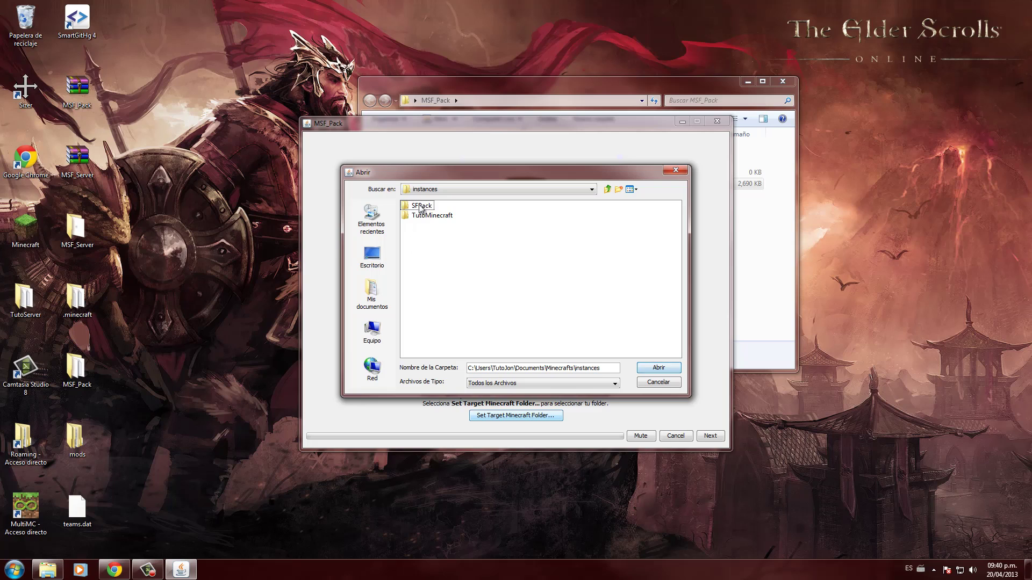
pyautogui.doubleClick(420, 206)
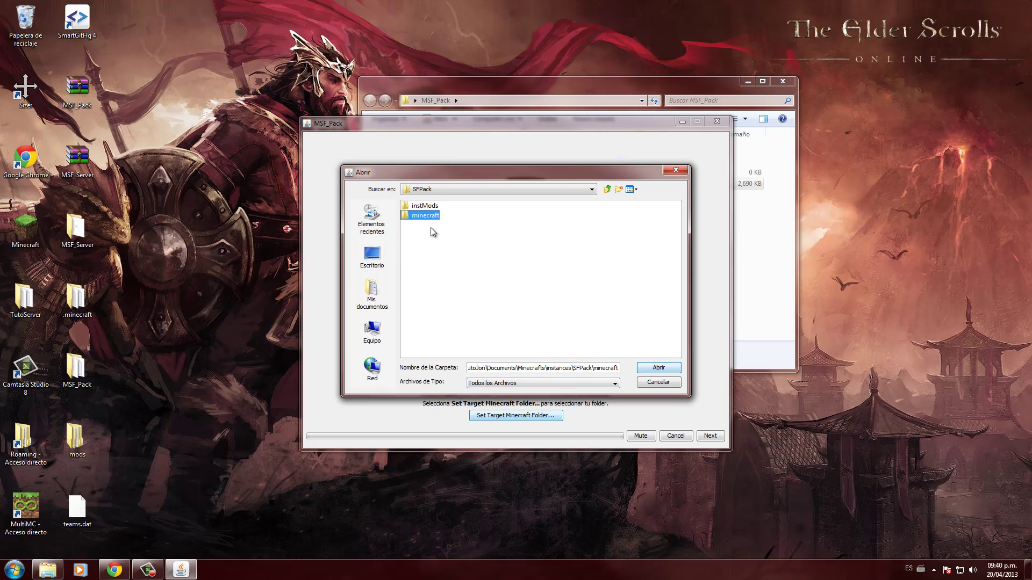
pyautogui.click(606, 189)
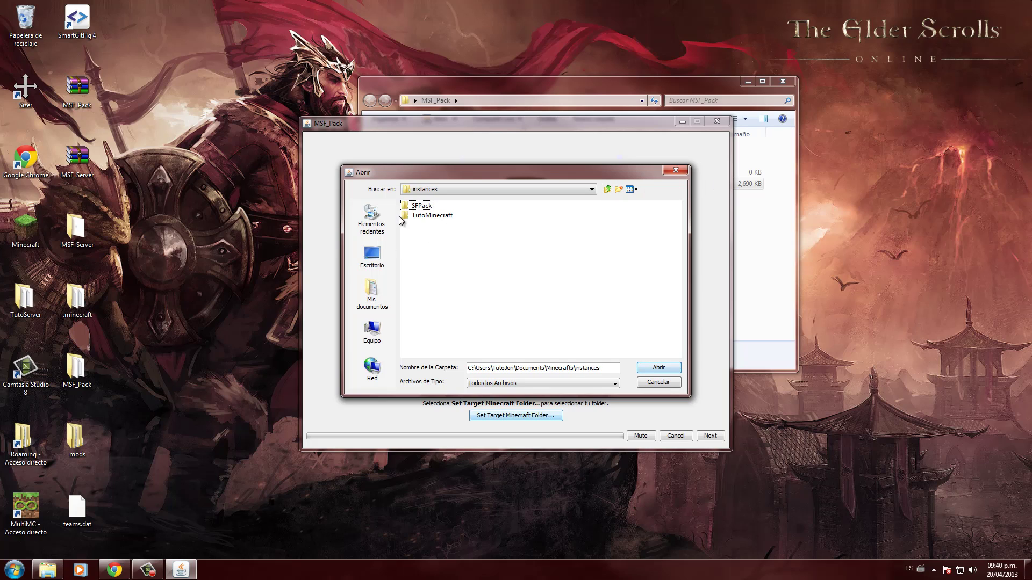
pyautogui.click(422, 206)
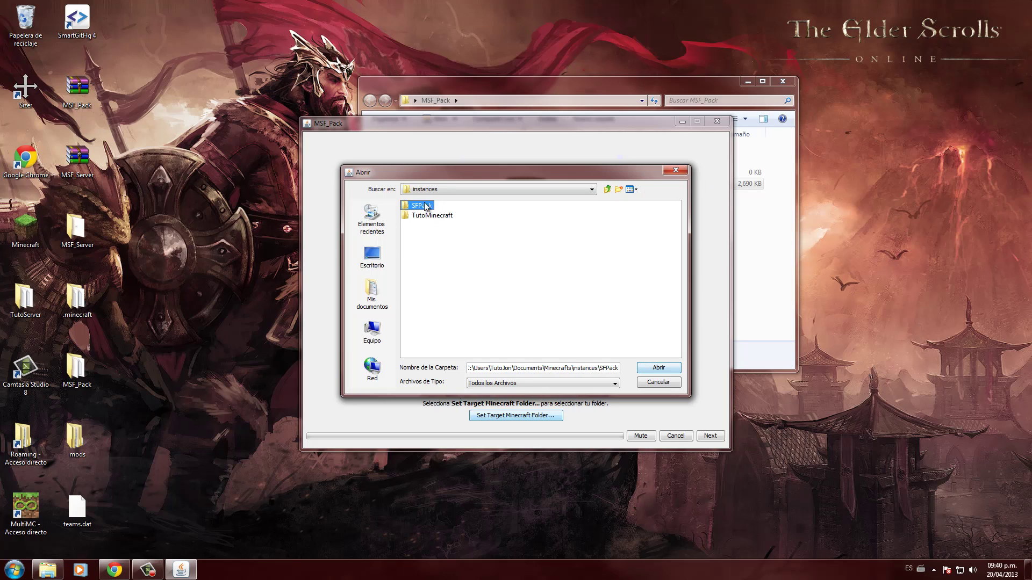
pyautogui.click(419, 209)
pyautogui.click(417, 208)
pyautogui.click(463, 219)
pyautogui.click(438, 216)
pyautogui.click(423, 207)
pyautogui.click(418, 209)
pyautogui.click(424, 215)
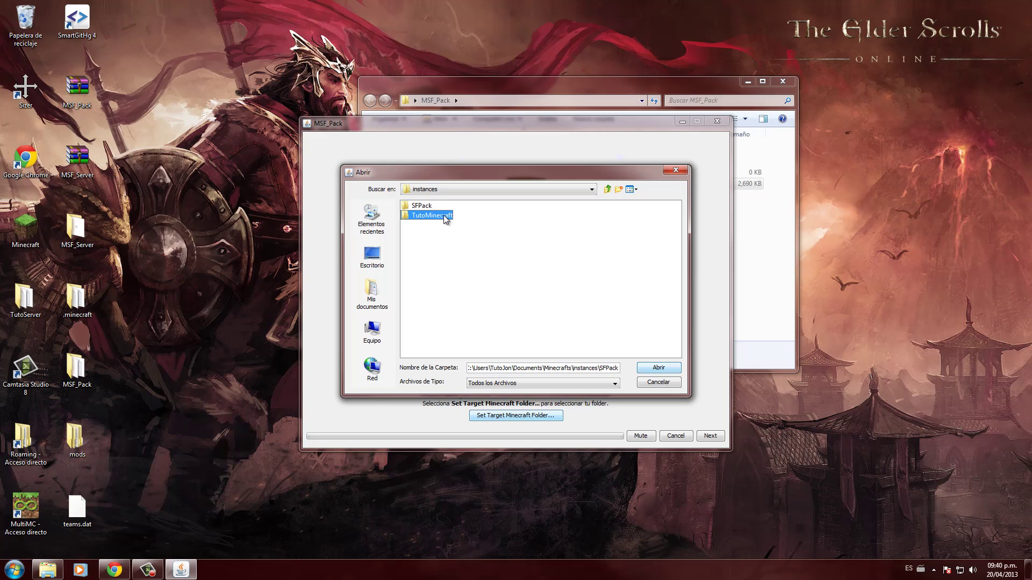
pyautogui.click(422, 209)
pyautogui.press('Return')
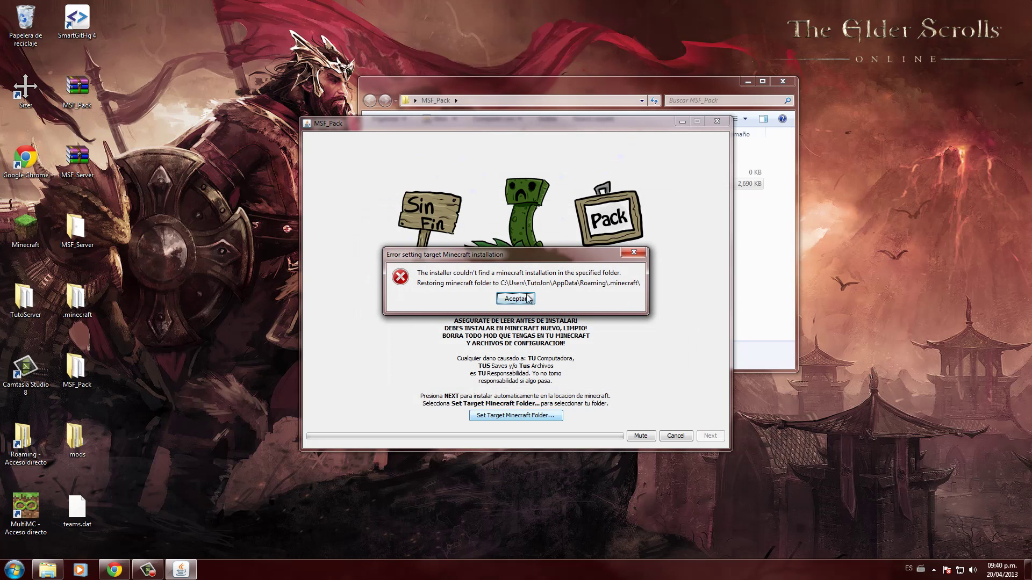
pyautogui.click(522, 304)
# - Set Minecrafts\instances\SFPack\minecraft as the target Minecraft folder
pyautogui.click(512, 415)
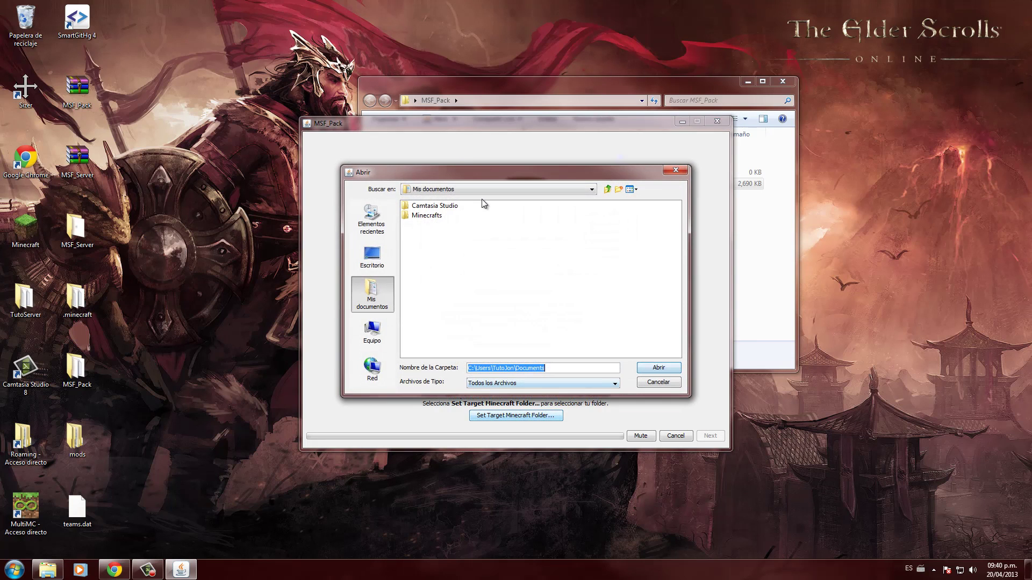
pyautogui.doubleClick(421, 215)
pyautogui.click(426, 207)
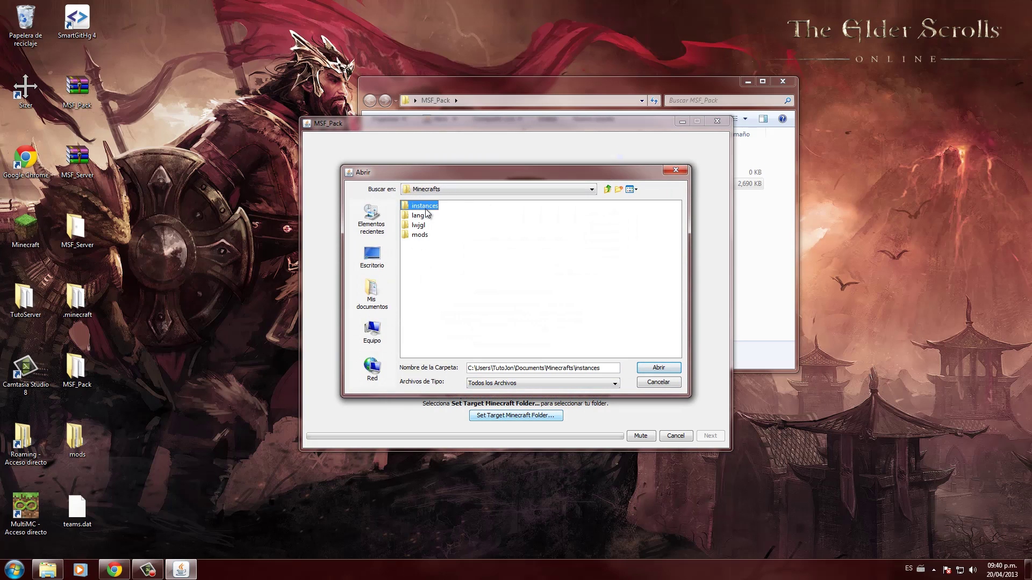
pyautogui.doubleClick(426, 208)
pyautogui.doubleClick(424, 207)
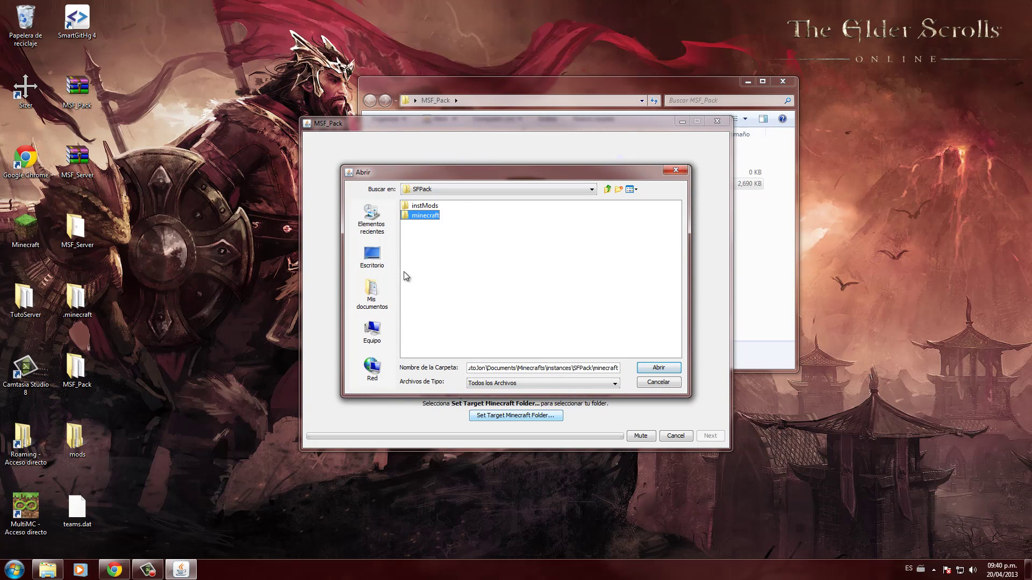
pyautogui.click(668, 369)
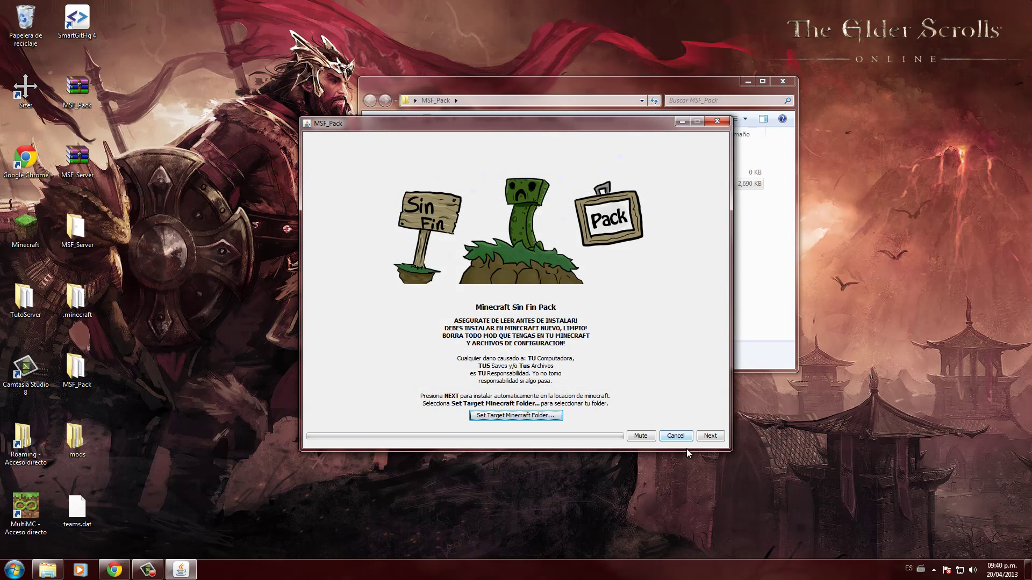
# - Install all 47 checked mods into SFPack and close the installer when finished
pyautogui.click(710, 436)
pyautogui.scroll(-9, 406, 302)
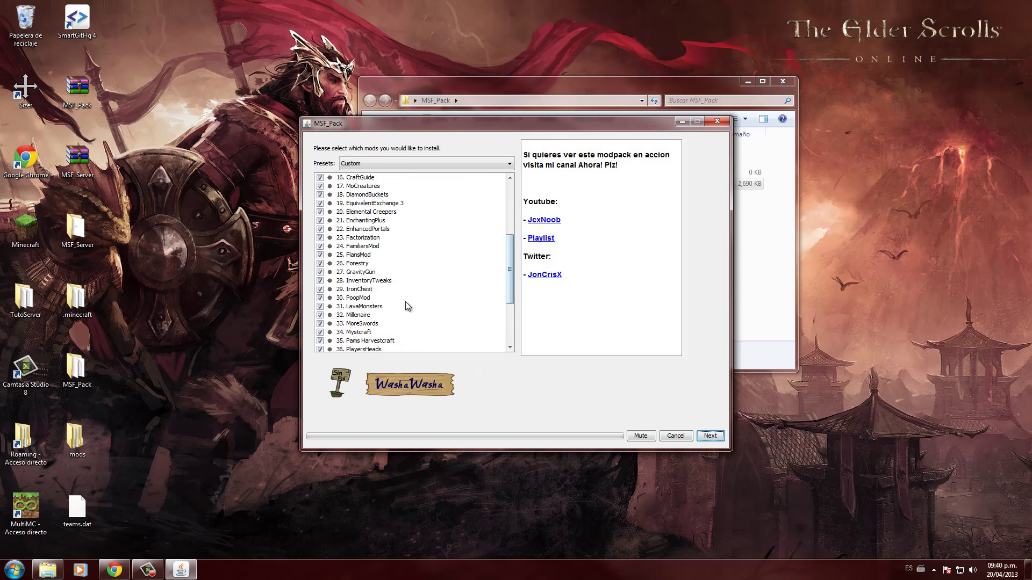
pyautogui.click(710, 436)
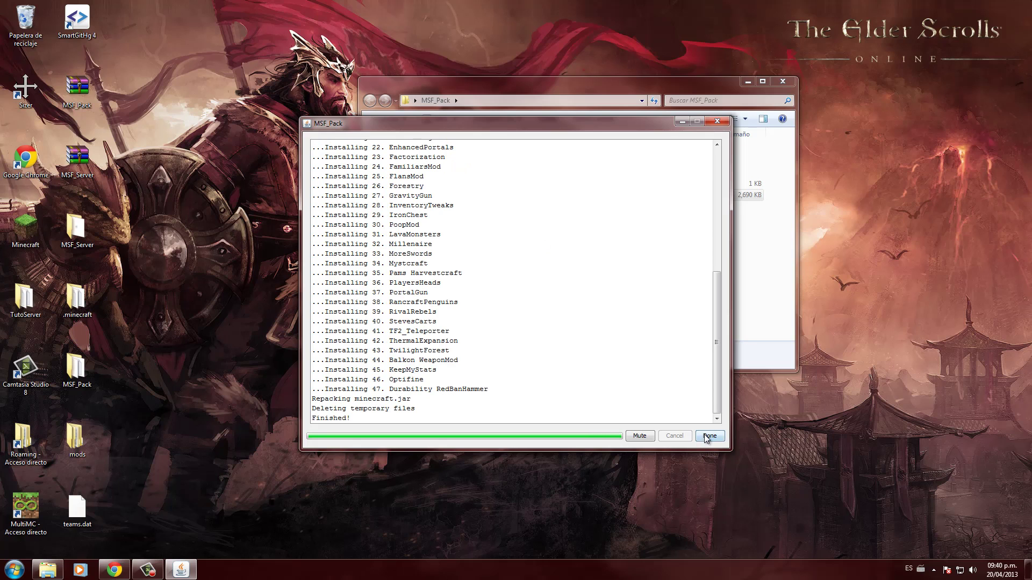
pyautogui.click(707, 437)
pyautogui.doubleClick(26, 509)
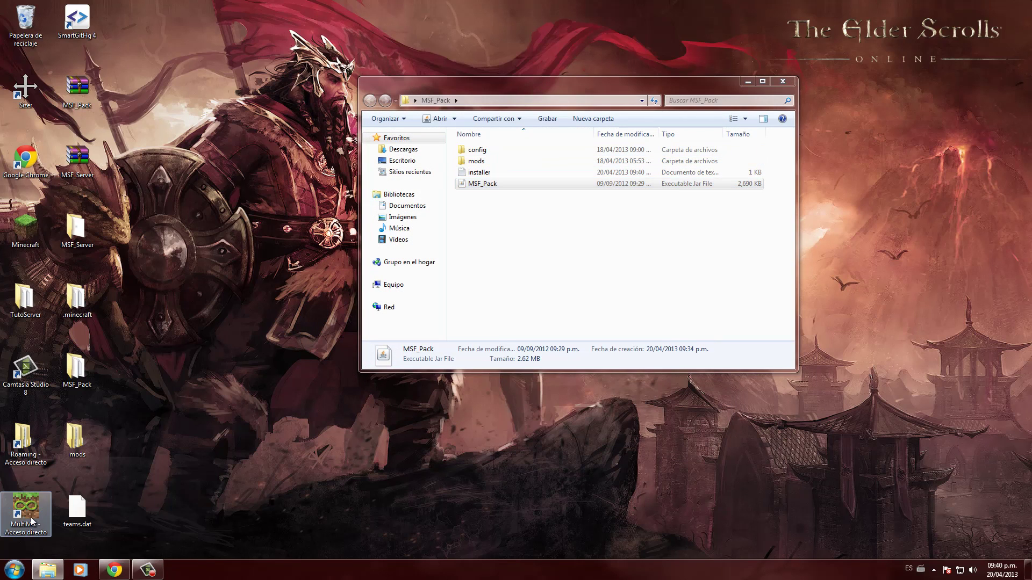
# - Launch the SFPack instance from MultiMC using the saved login
pyautogui.doubleClick(322, 203)
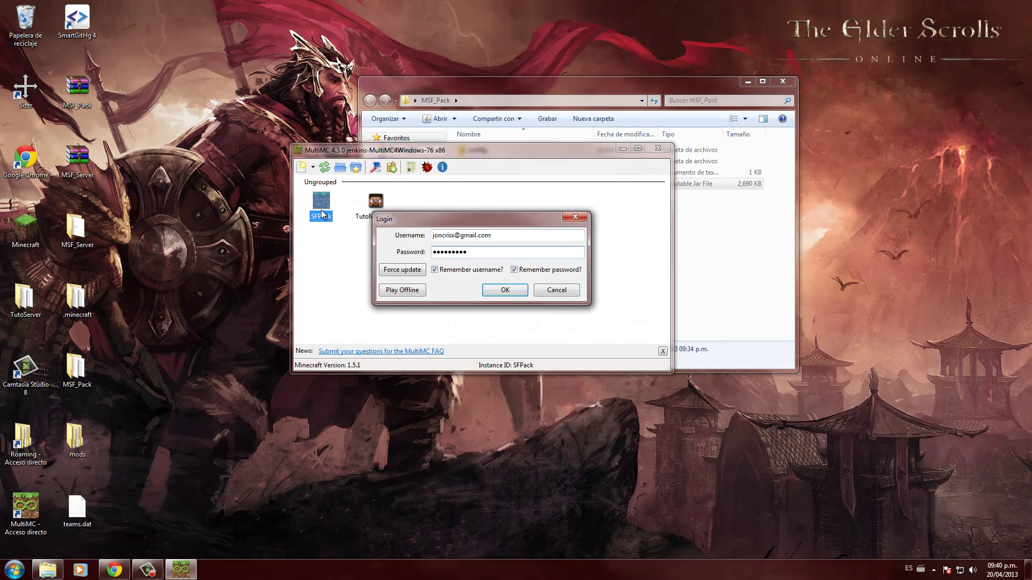
pyautogui.press('Return')
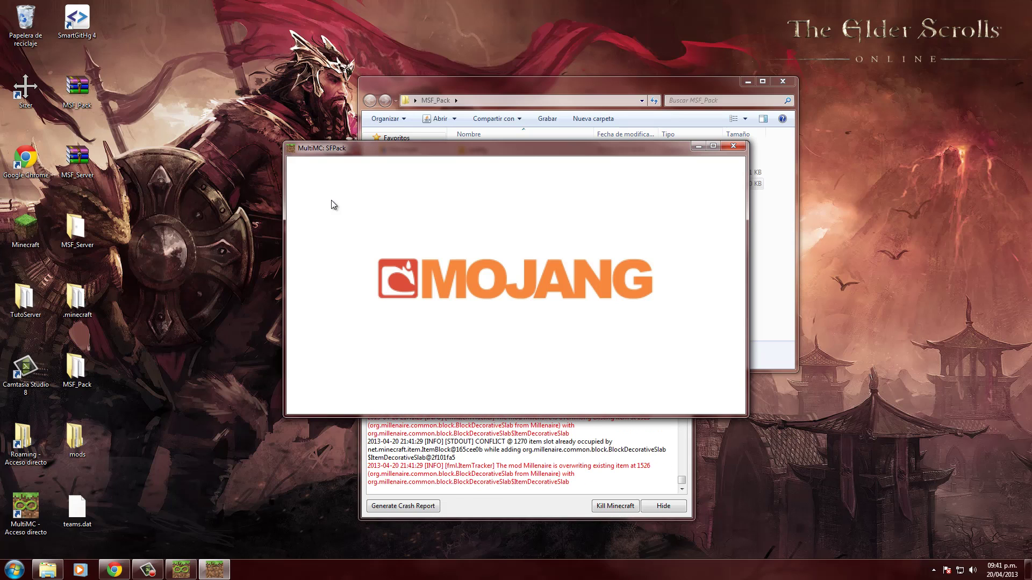
# - Check the console log and title screen showing 132 mods, then quit the game
pyautogui.click(545, 455)
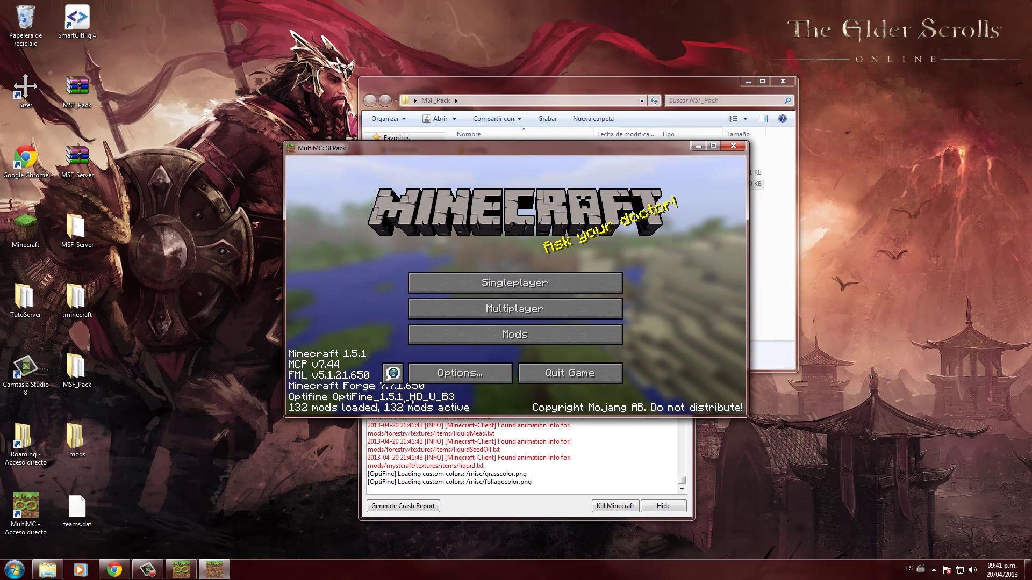
pyautogui.click(569, 373)
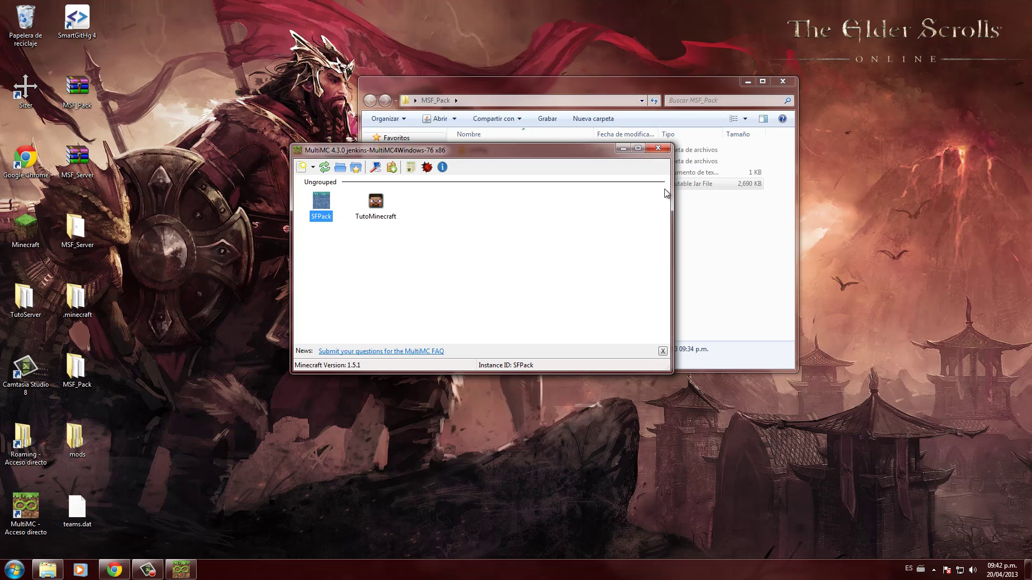
# - Close MultiMC and the MSF_Pack folder, open MSF_Server and select minecraft_server
pyautogui.click(658, 149)
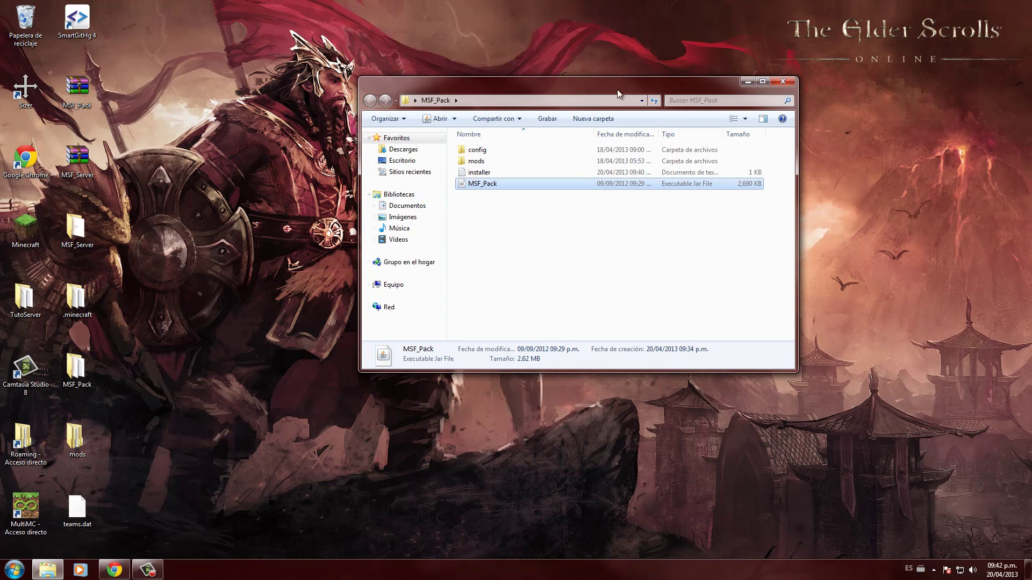
pyautogui.click(783, 81)
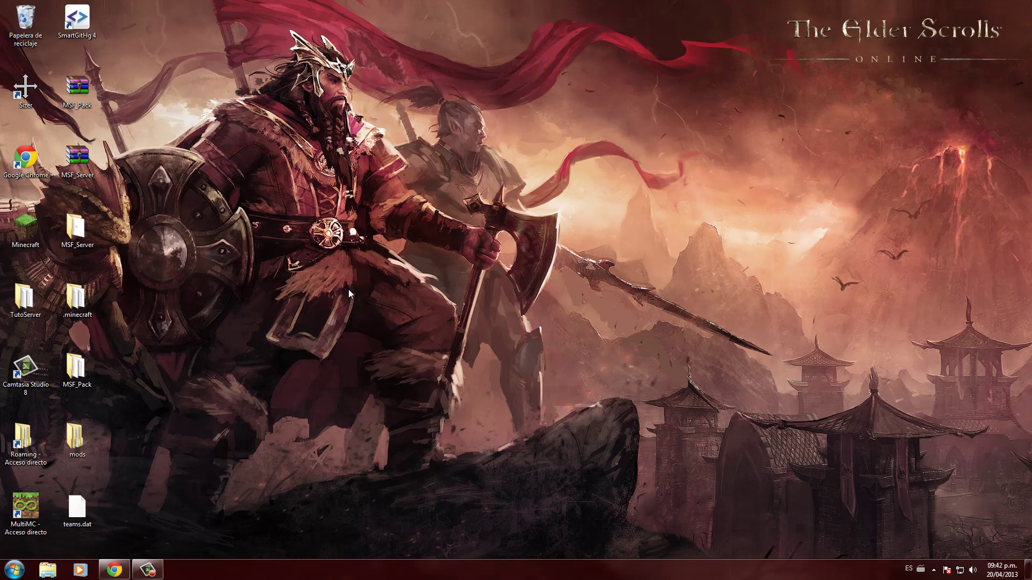
pyautogui.click(64, 154)
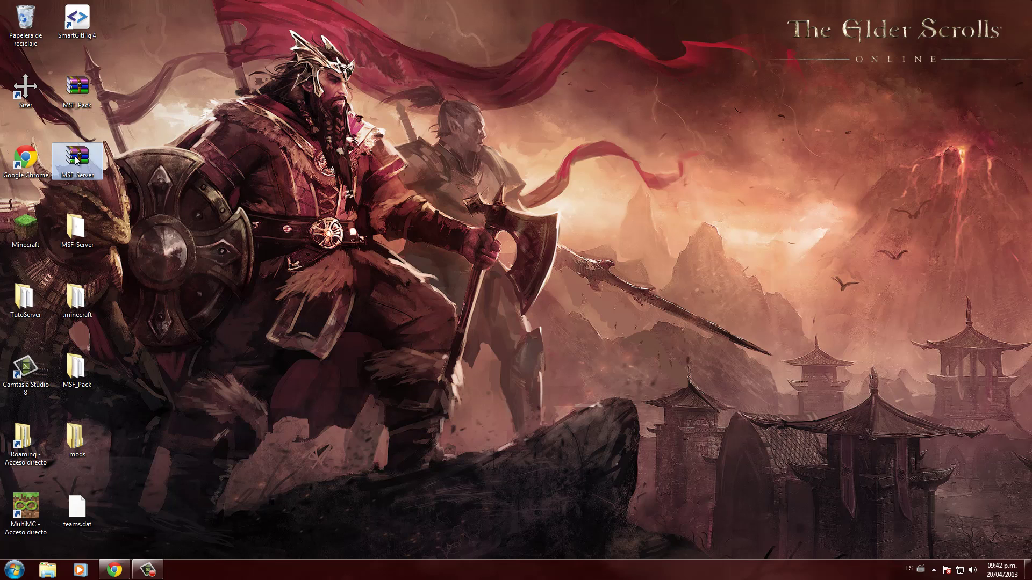
pyautogui.moveTo(71, 164); pyautogui.dragTo(80, 161)
pyautogui.doubleClick(76, 228)
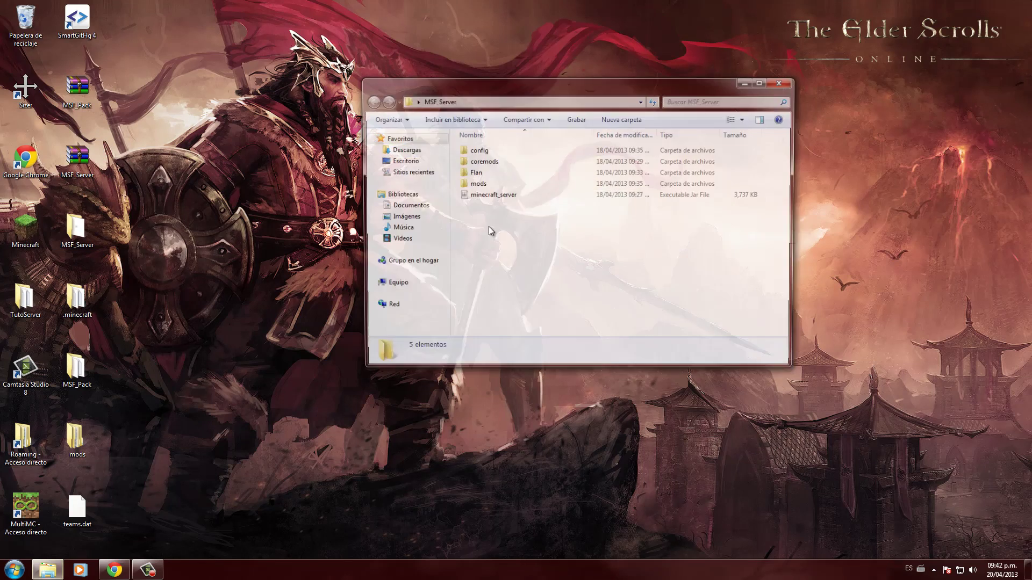
pyautogui.moveTo(554, 256); pyautogui.dragTo(442, 122)
pyautogui.click(490, 195)
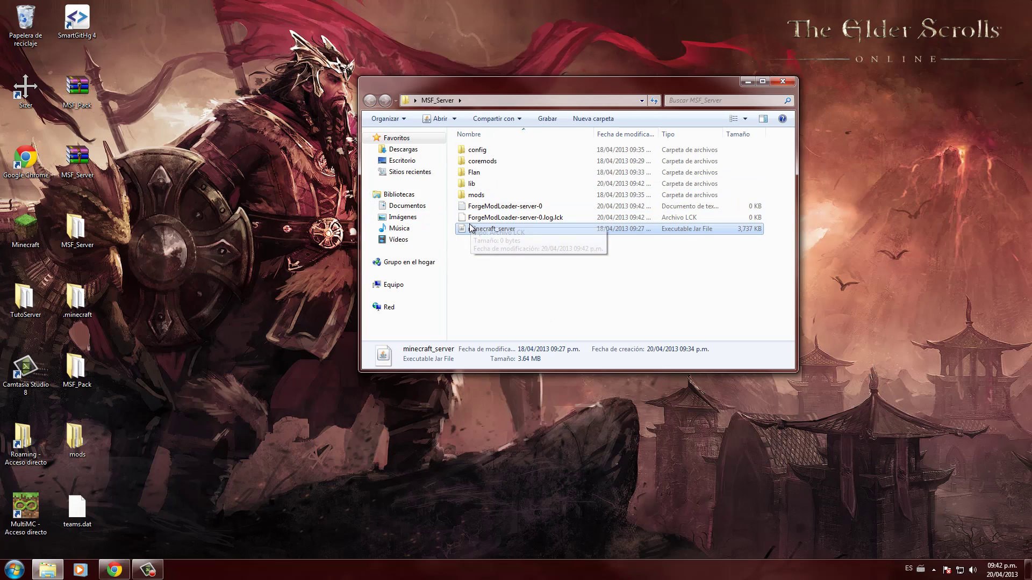
# - Start MultiMC and launch the SFPack instance with the pre-filled login
pyautogui.doubleClick(30, 503)
pyautogui.click(327, 202)
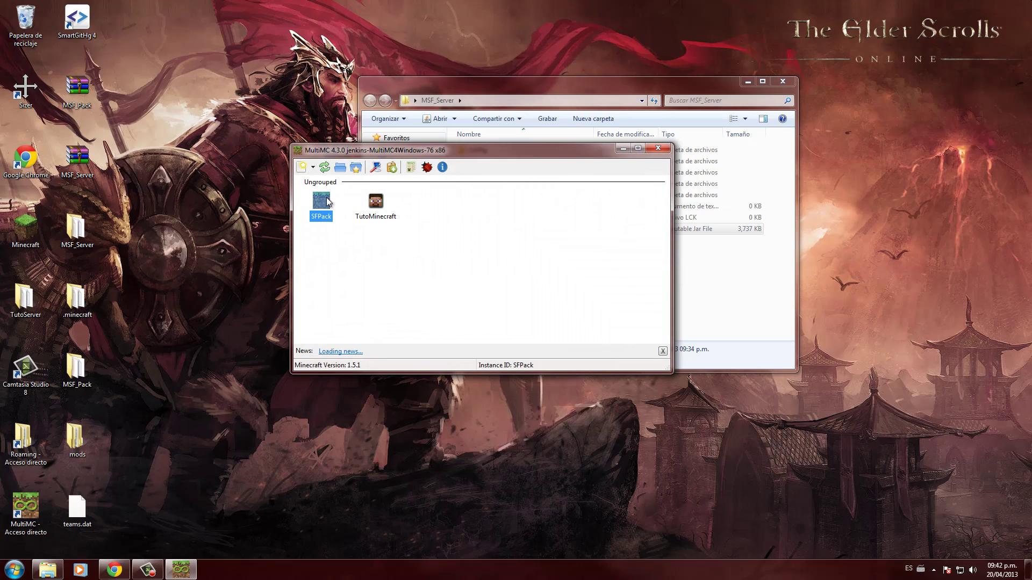
pyautogui.doubleClick(321, 202)
pyautogui.press('Return')
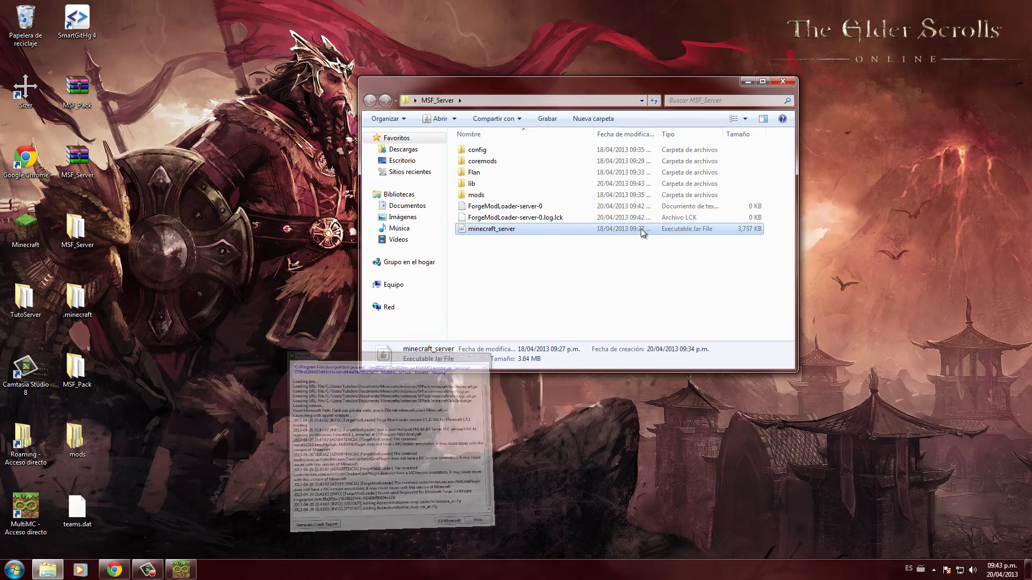
# - Run minecraft_server and allow it through the Windows Firewall
pyautogui.doubleClick(640, 229)
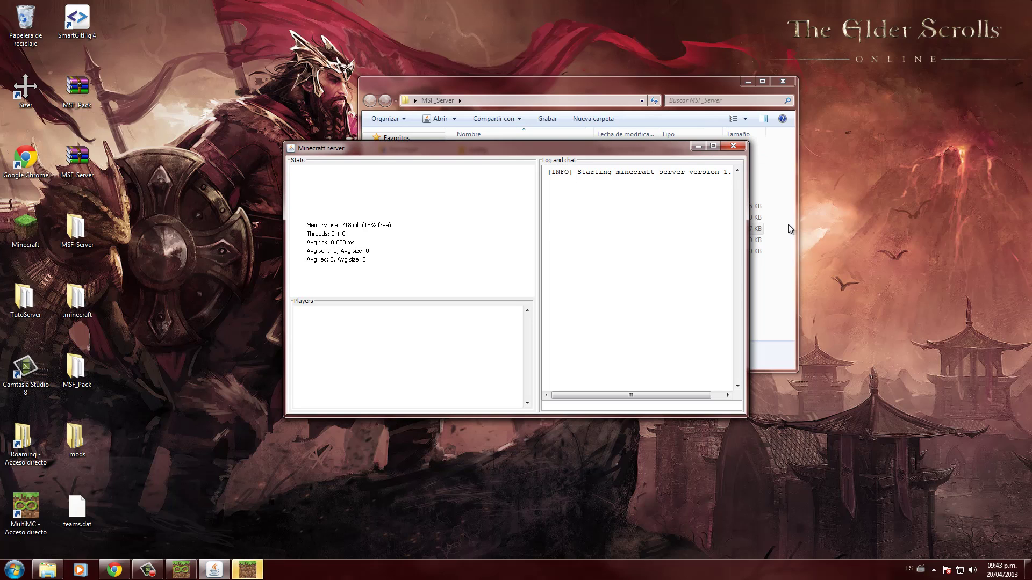
pyautogui.click(647, 82)
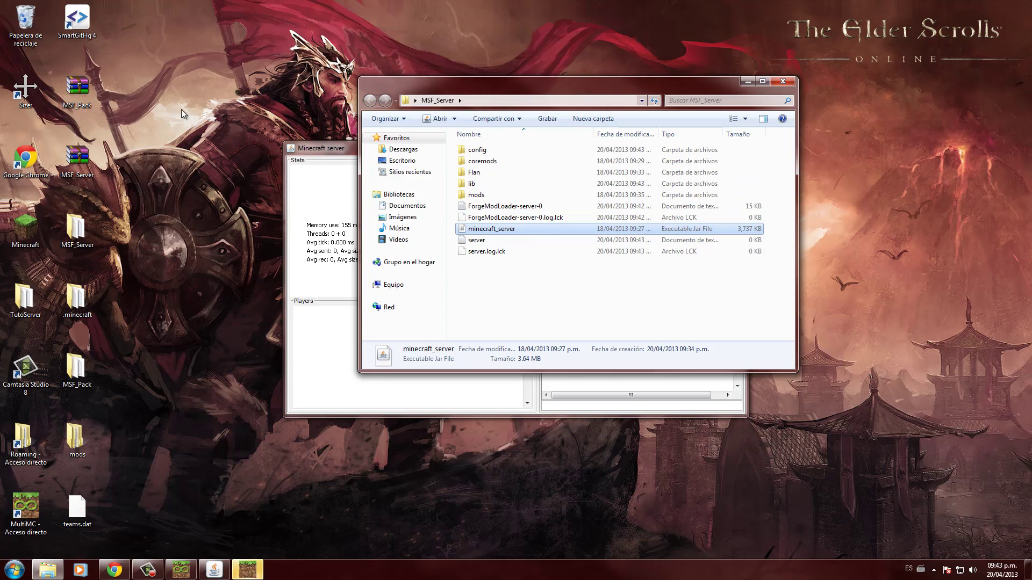
pyautogui.press('super')
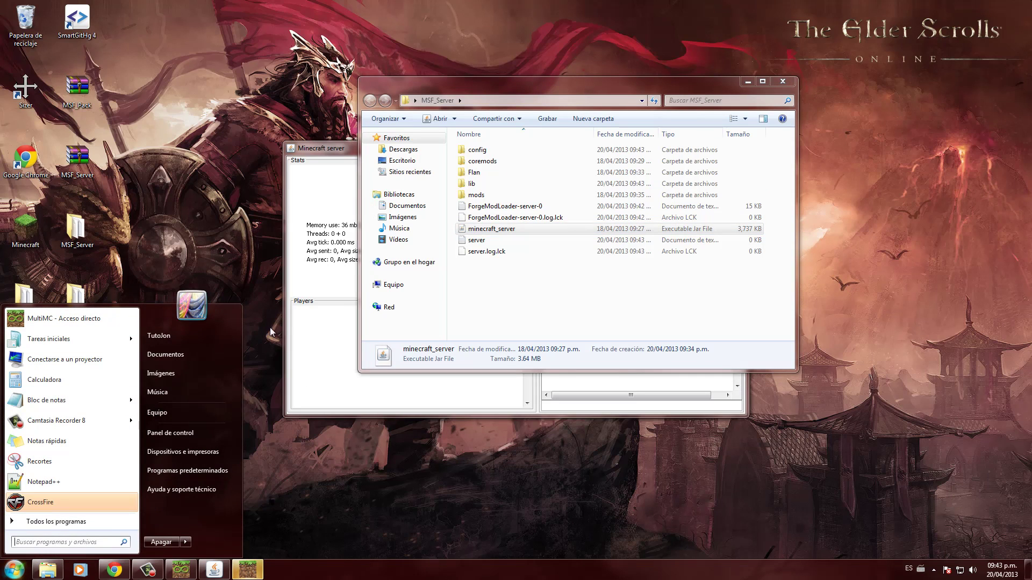
pyautogui.click(295, 311)
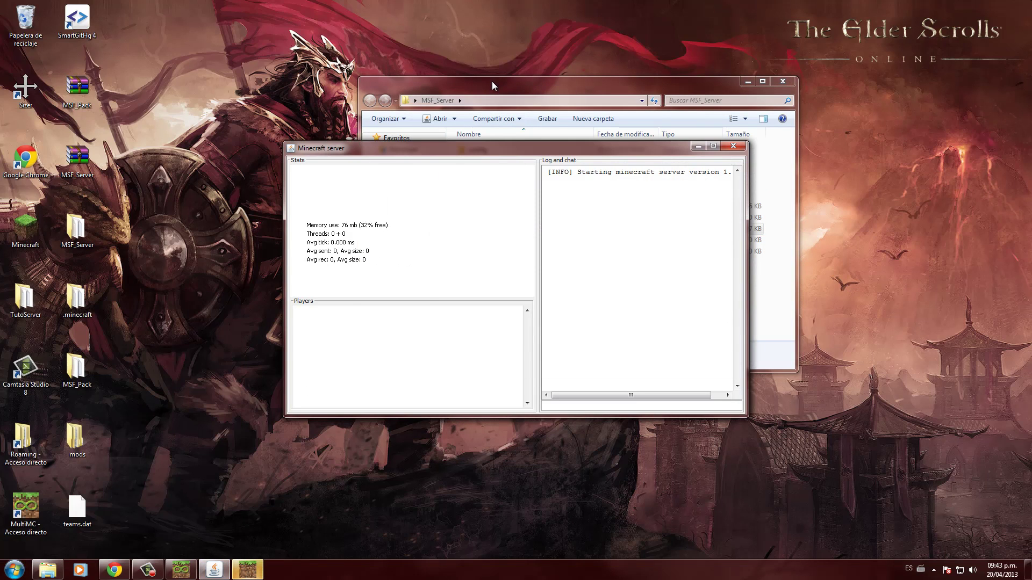
pyautogui.click(492, 82)
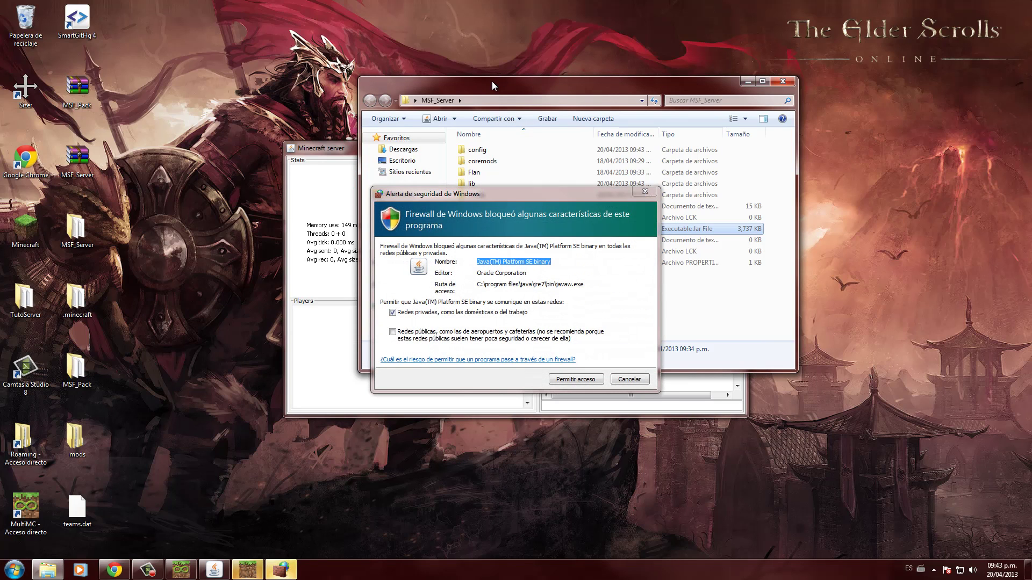
pyautogui.click(576, 380)
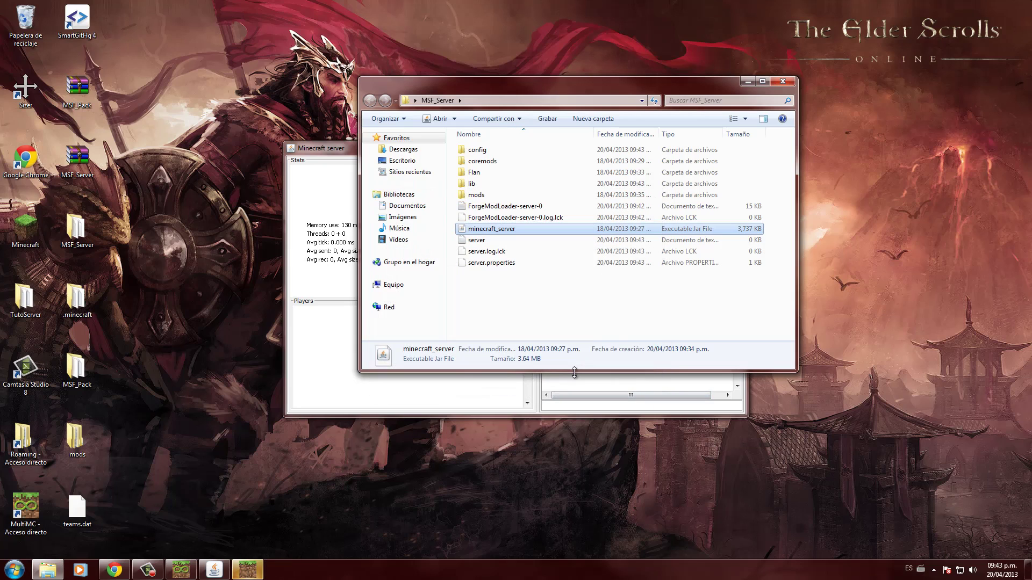
pyautogui.click(501, 393)
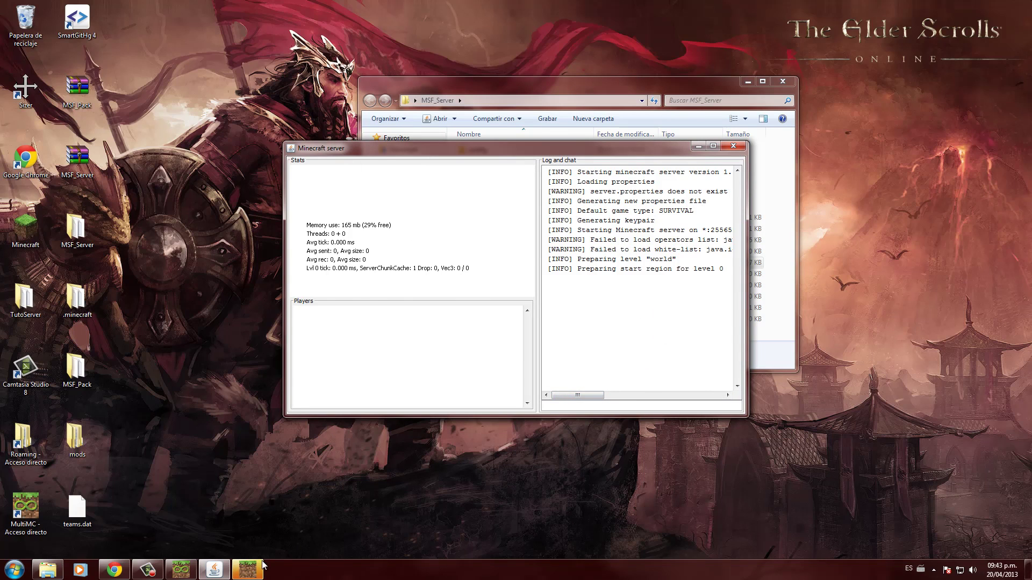
pyautogui.click(290, 505)
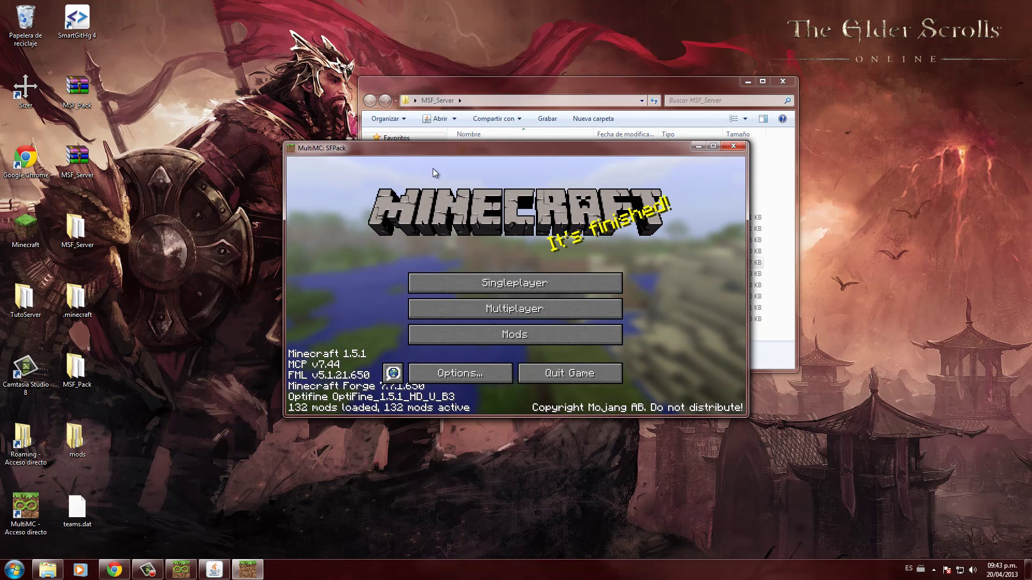
# - Add a multiplayer server with address 'localhost' and join it
pyautogui.click(535, 316)
pyautogui.click(656, 369)
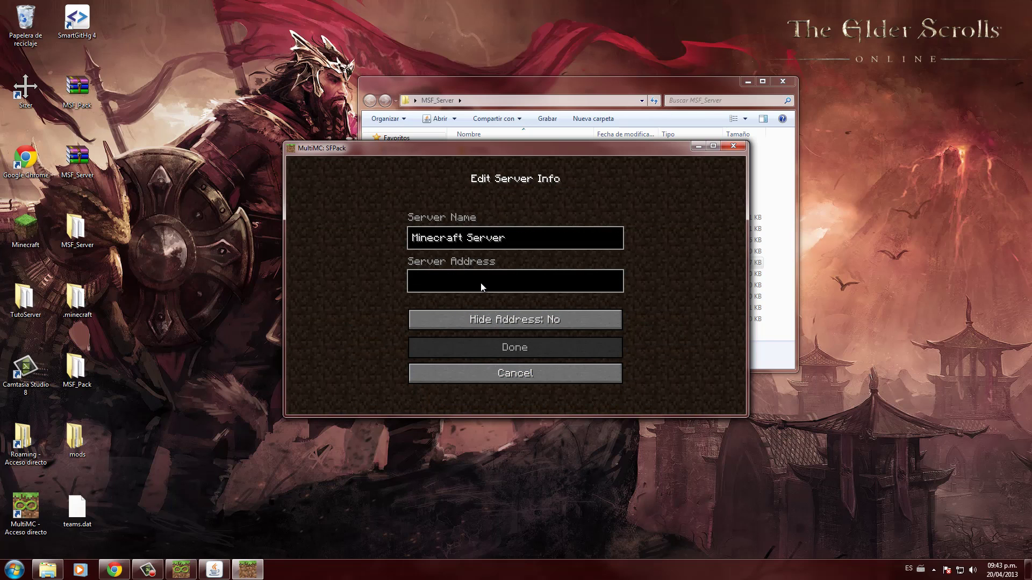
pyautogui.write('local')
pyautogui.write('host')
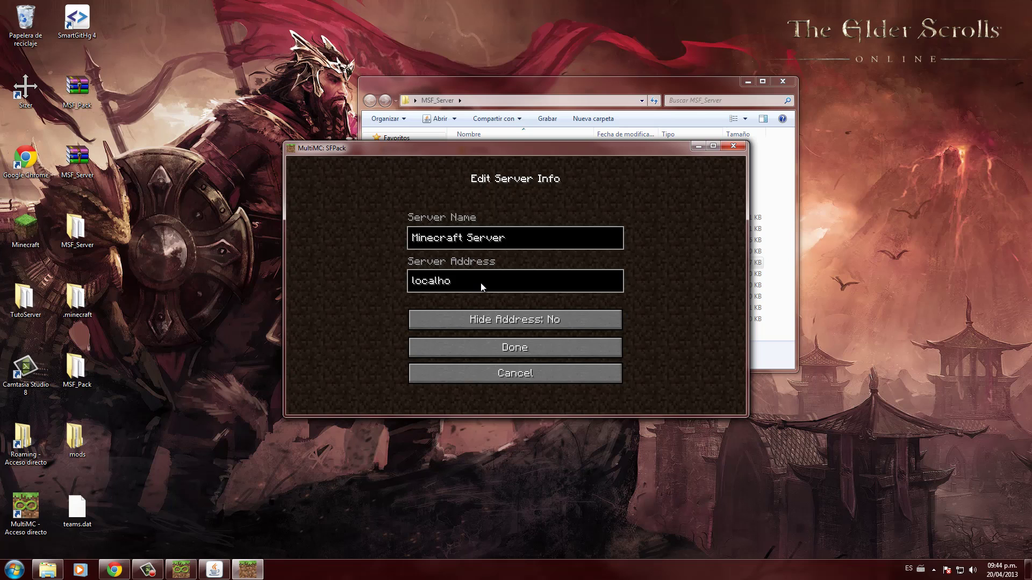
pyautogui.press('Return')
pyautogui.doubleClick(505, 259)
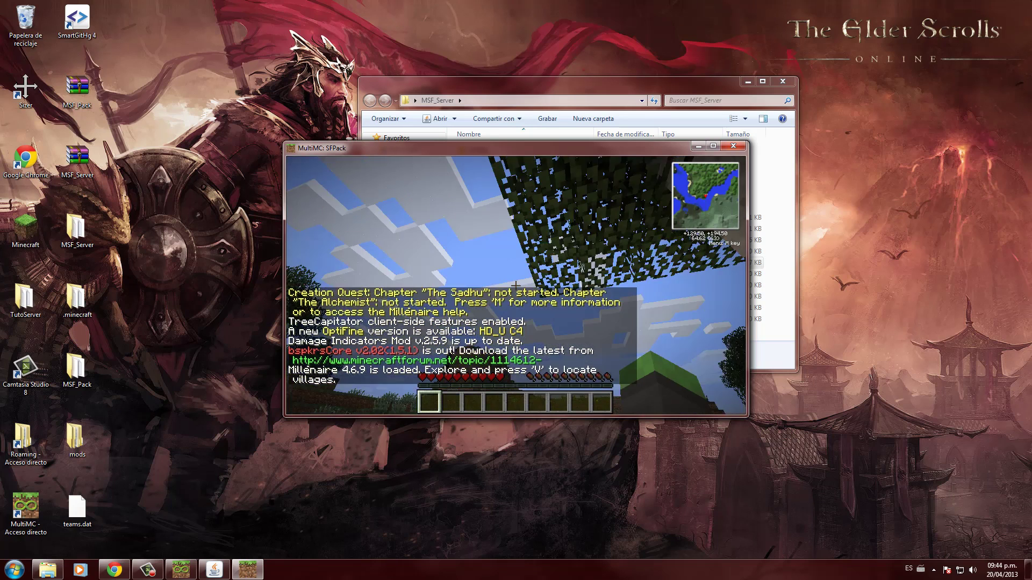
# - Check the player list, then op the player from the server console
pyautogui.press('Tab')
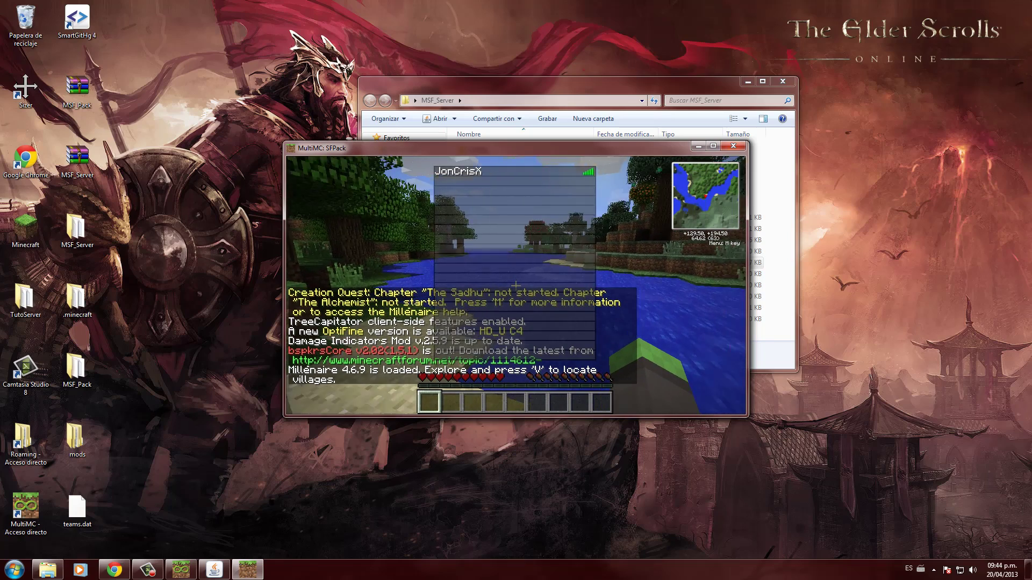
pyautogui.press('Tab')
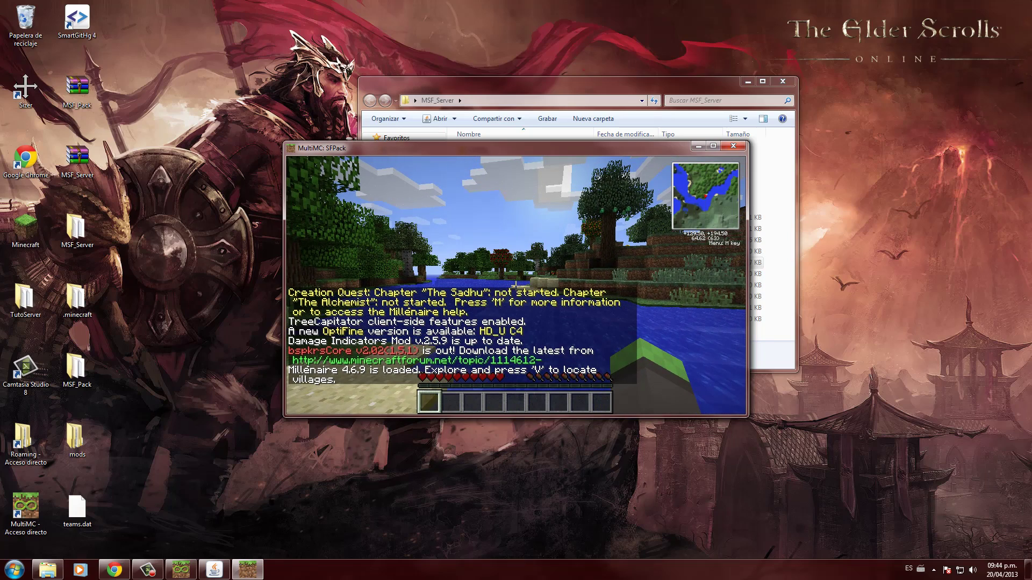
pyautogui.press('e')
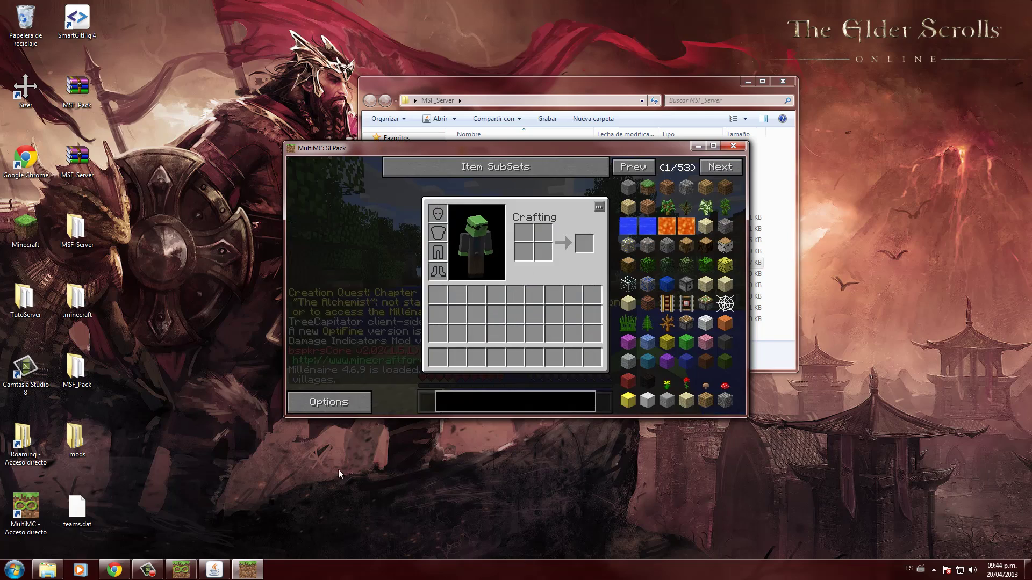
pyautogui.click(214, 570)
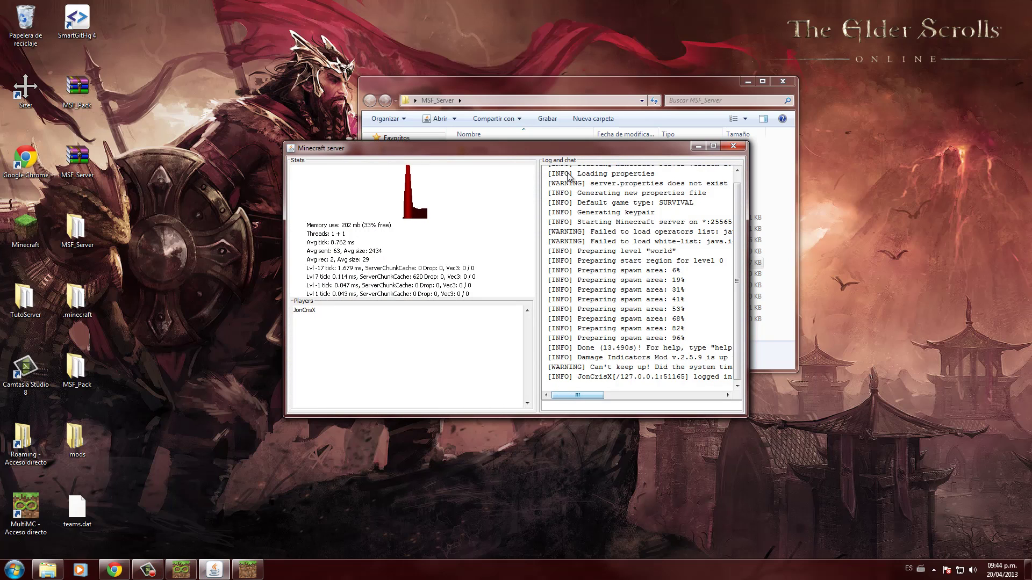
pyautogui.moveTo(483, 147); pyautogui.dragTo(604, 57)
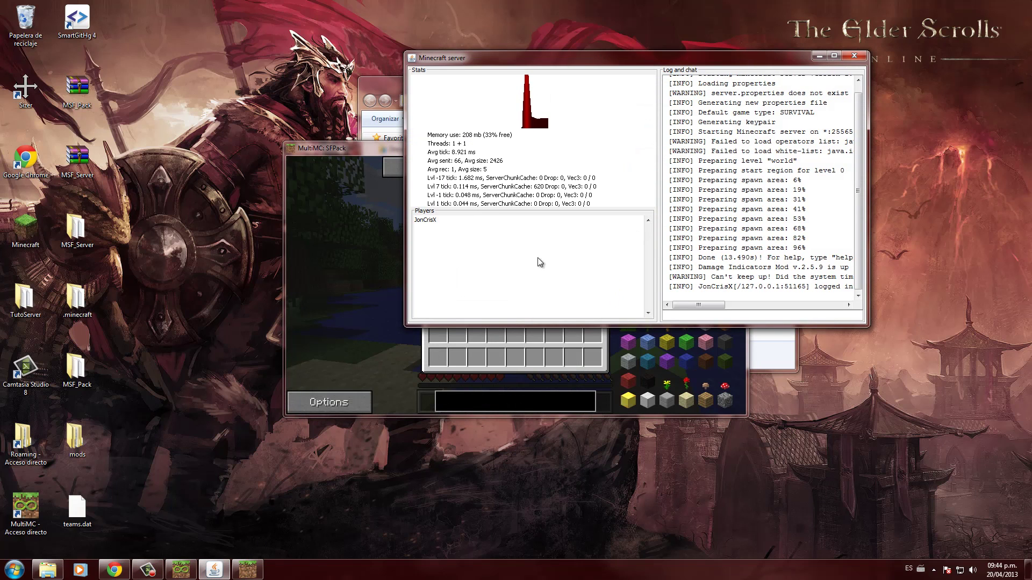
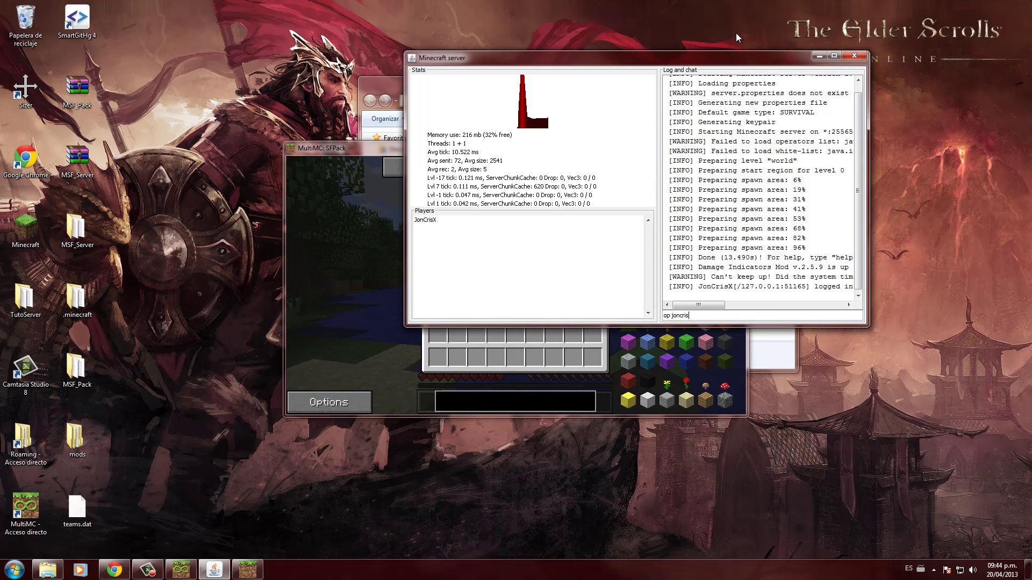
pyautogui.press('Return')
# - Turn on rain in the world from the inventory screen
pyautogui.click(370, 292)
pyautogui.press('e')
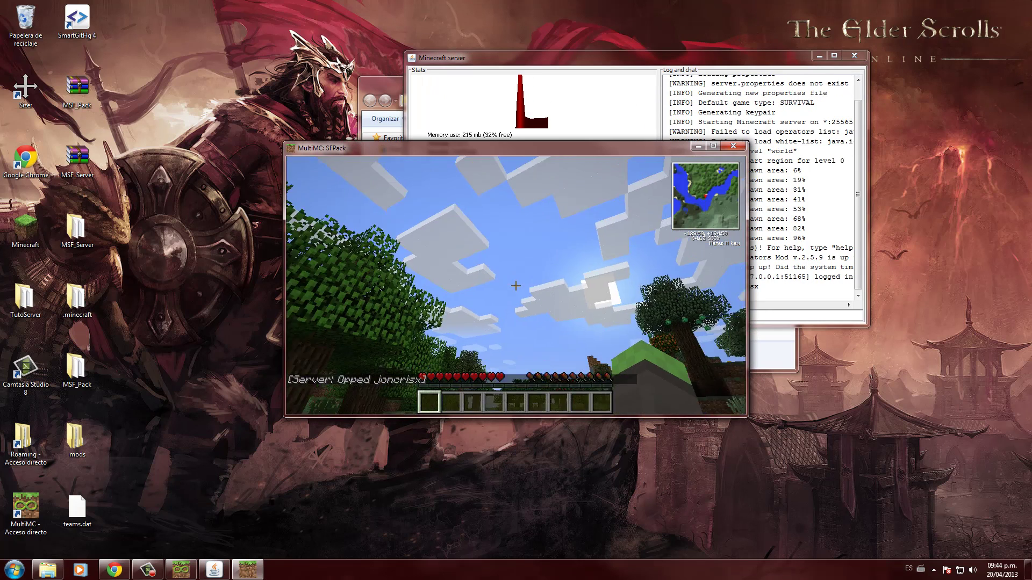
pyautogui.press('e')
pyautogui.click(398, 161)
pyautogui.press('e')
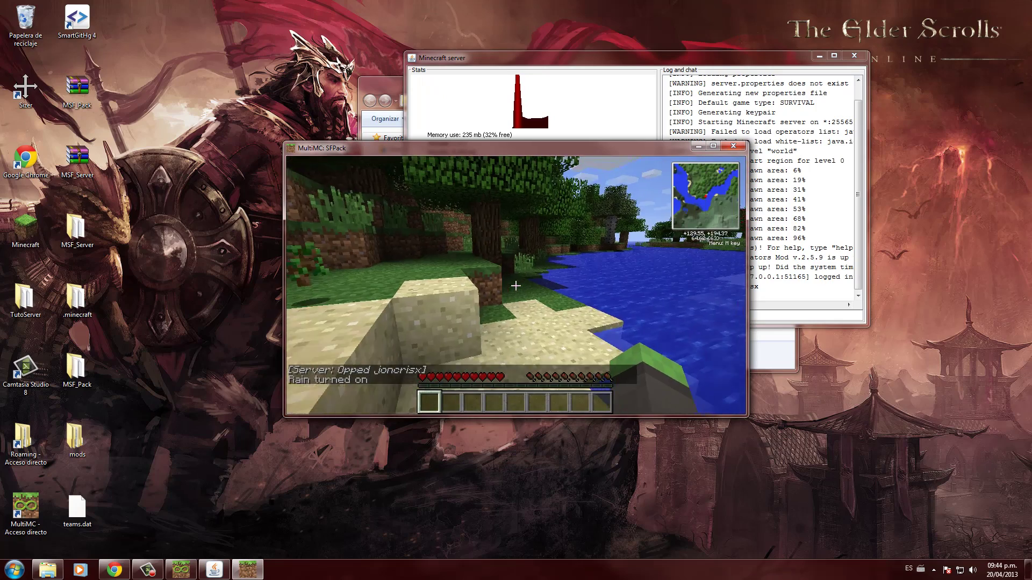
# - Disconnect from the server, stop it with 'stop', and quit the game
pyautogui.press('Escape')
pyautogui.click(542, 338)
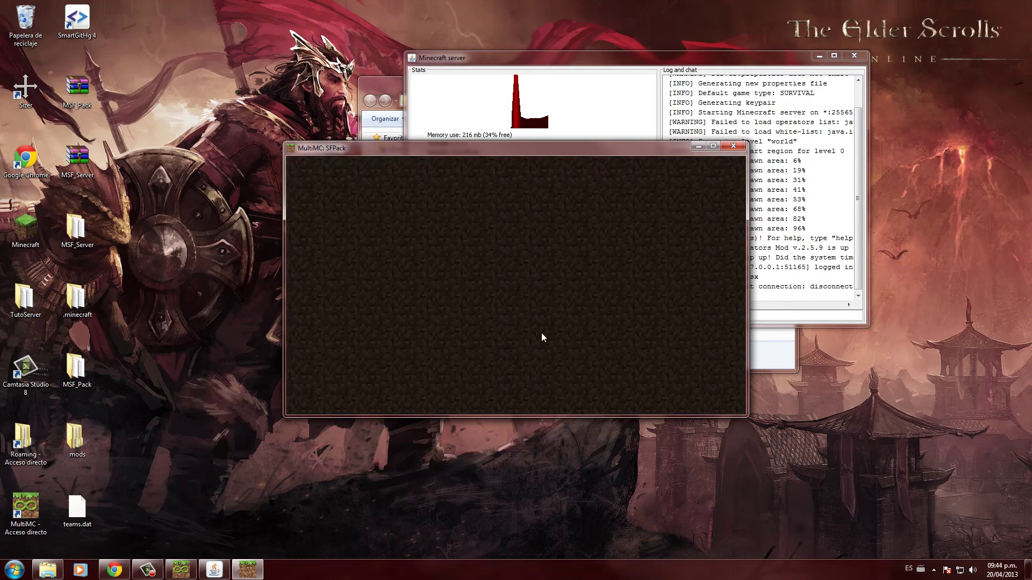
pyautogui.click(758, 316)
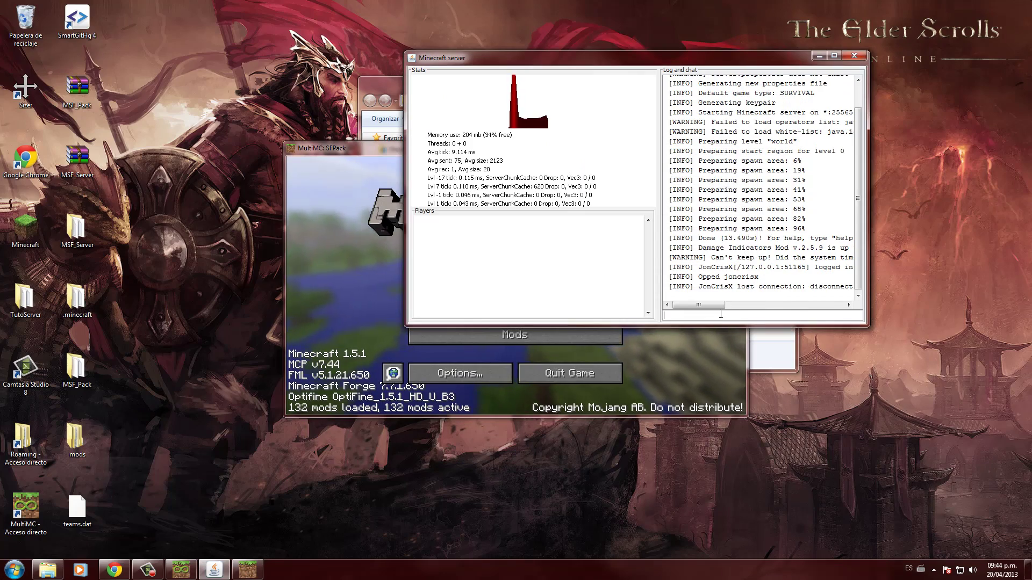
pyautogui.write('stop')
pyautogui.press('Return')
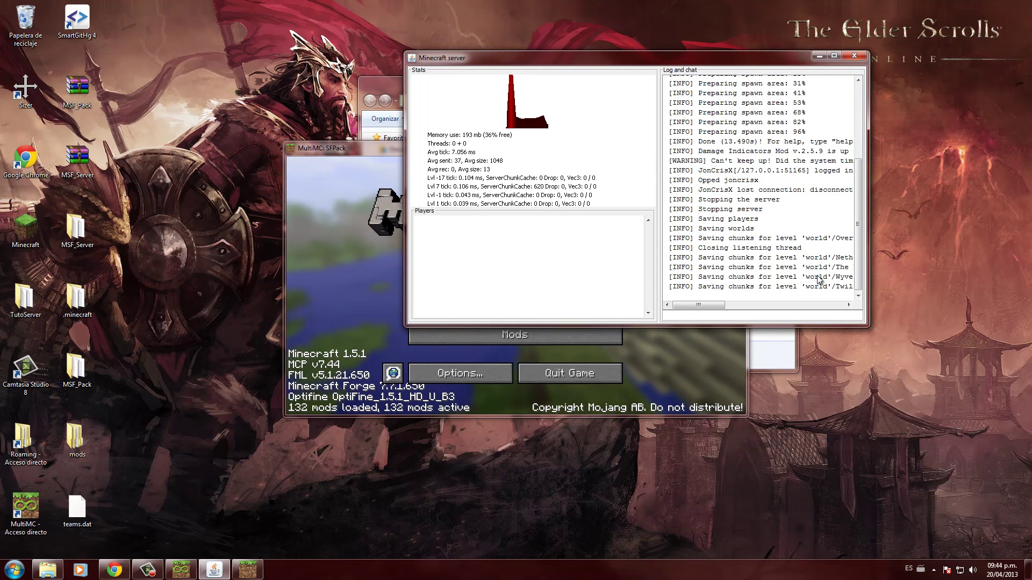
pyautogui.click(569, 373)
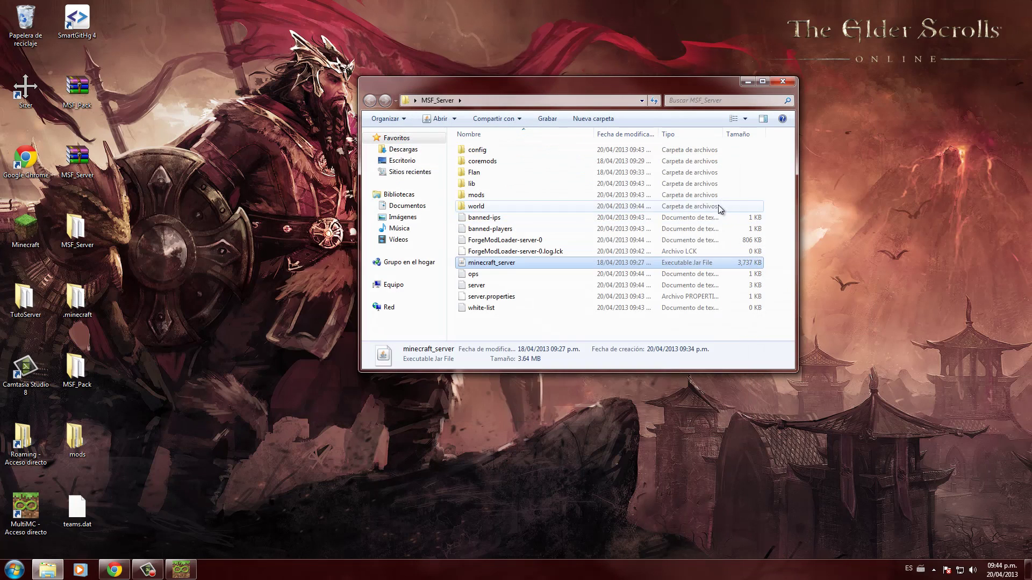
# - Close the MSF_Server Explorer window and MultiMC so only the desktop remains
pyautogui.click(784, 80)
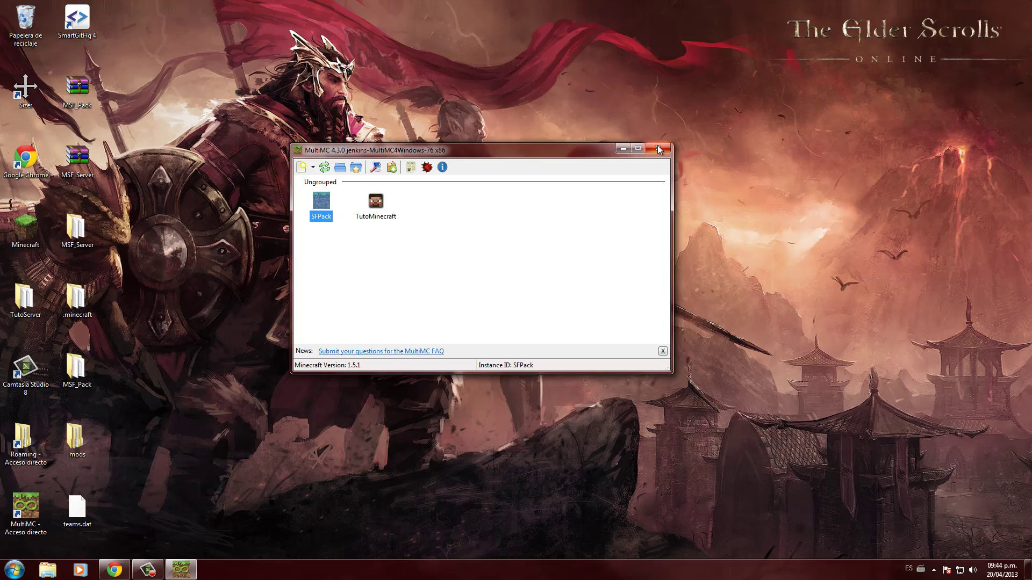
pyautogui.click(659, 149)
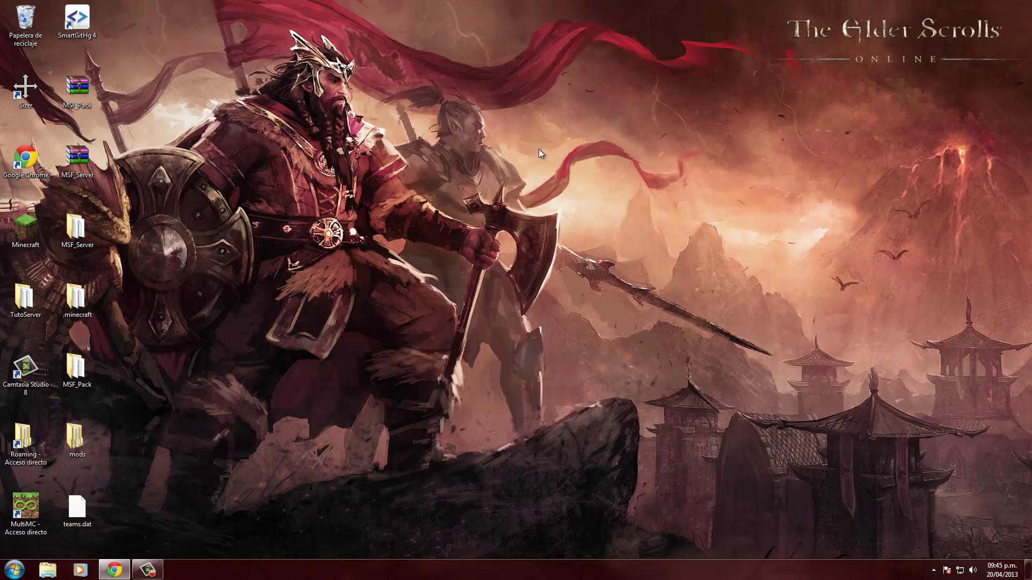